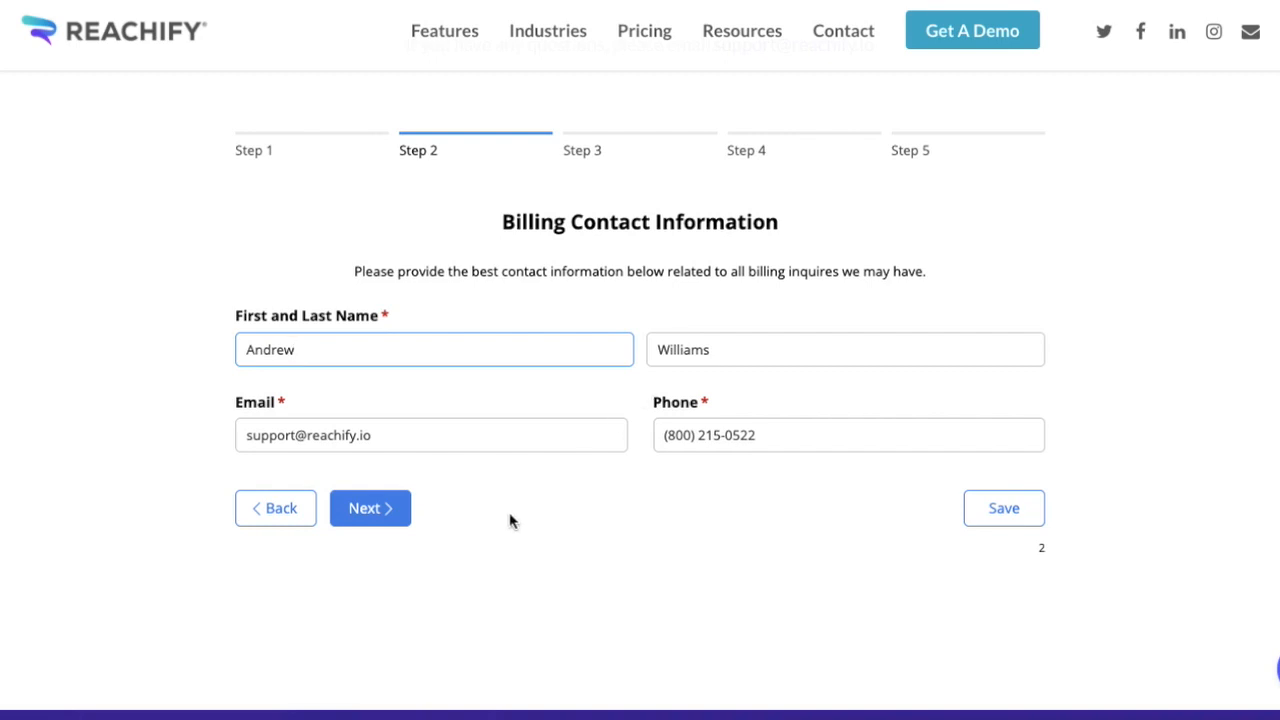
Continue past the billing contact details, answer No to porting the existing business number, and proceed to Step 4
click(380, 514)
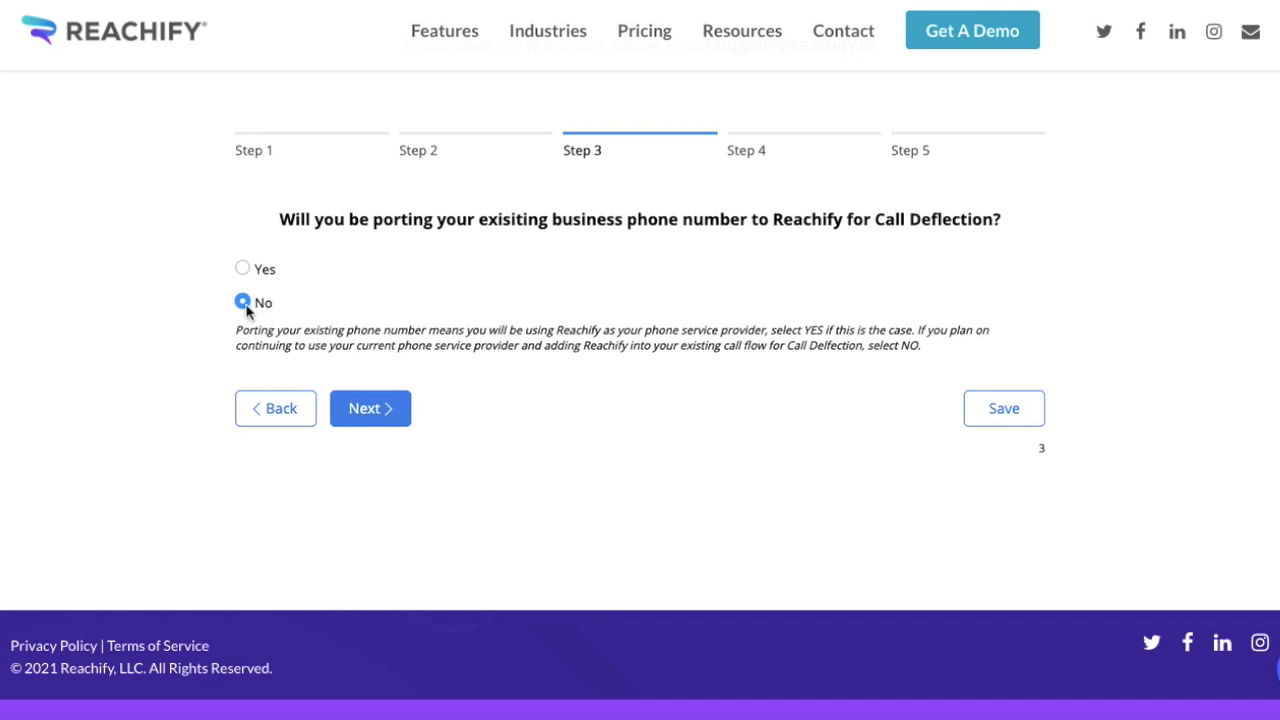
click(369, 418)
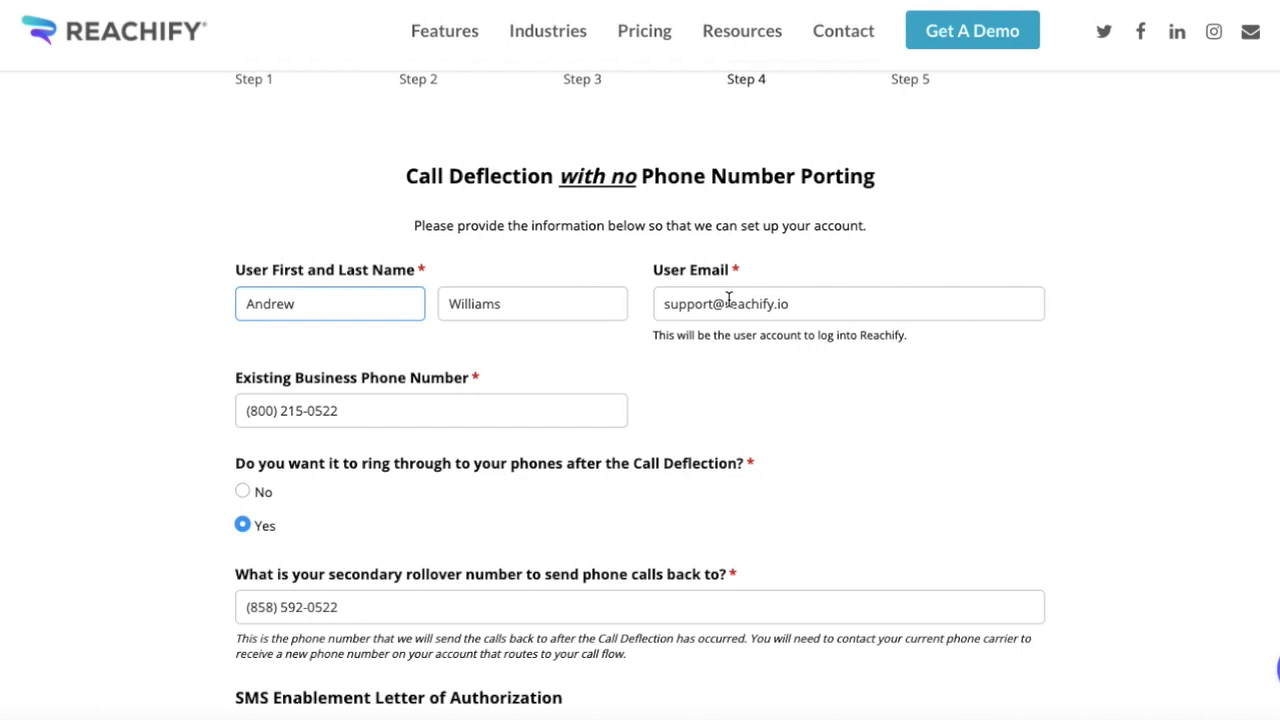
Examine the Call Deflection account details, SMS enablement letter of authorization, subscriber signature and consent sections of Step 4
scroll(514, 348, down, 1)
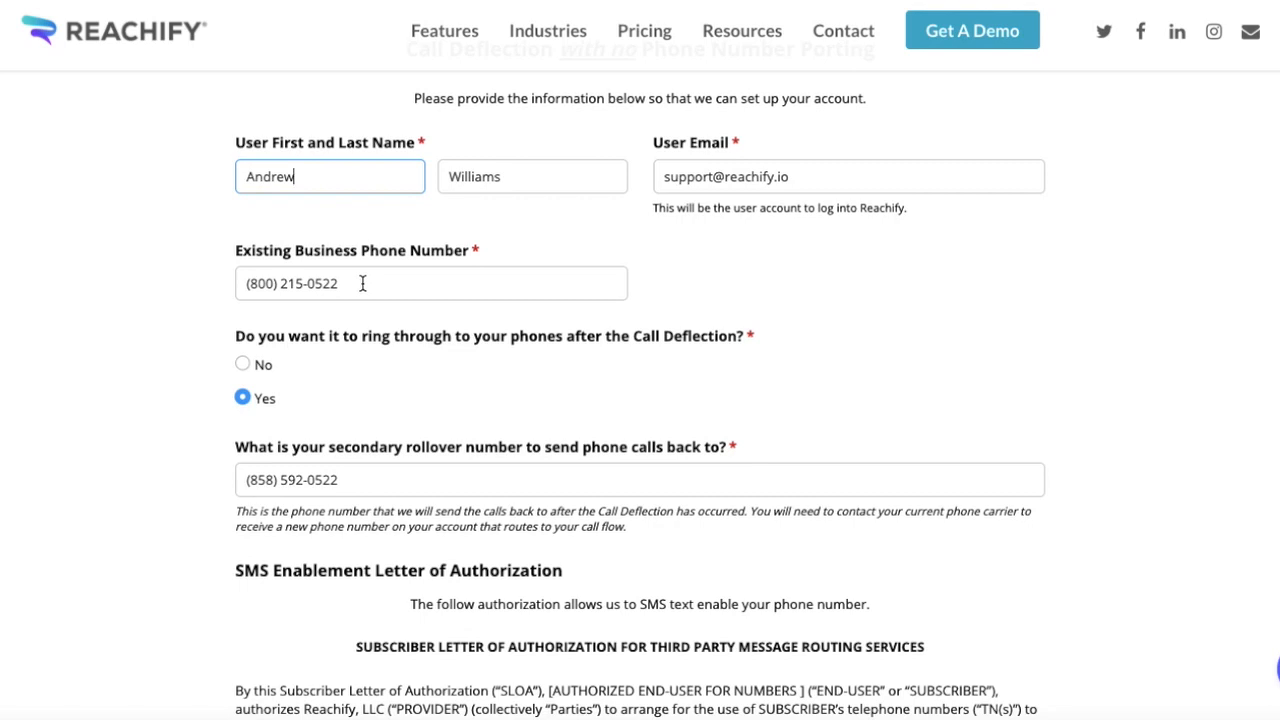
scroll(303, 313, down, 1)
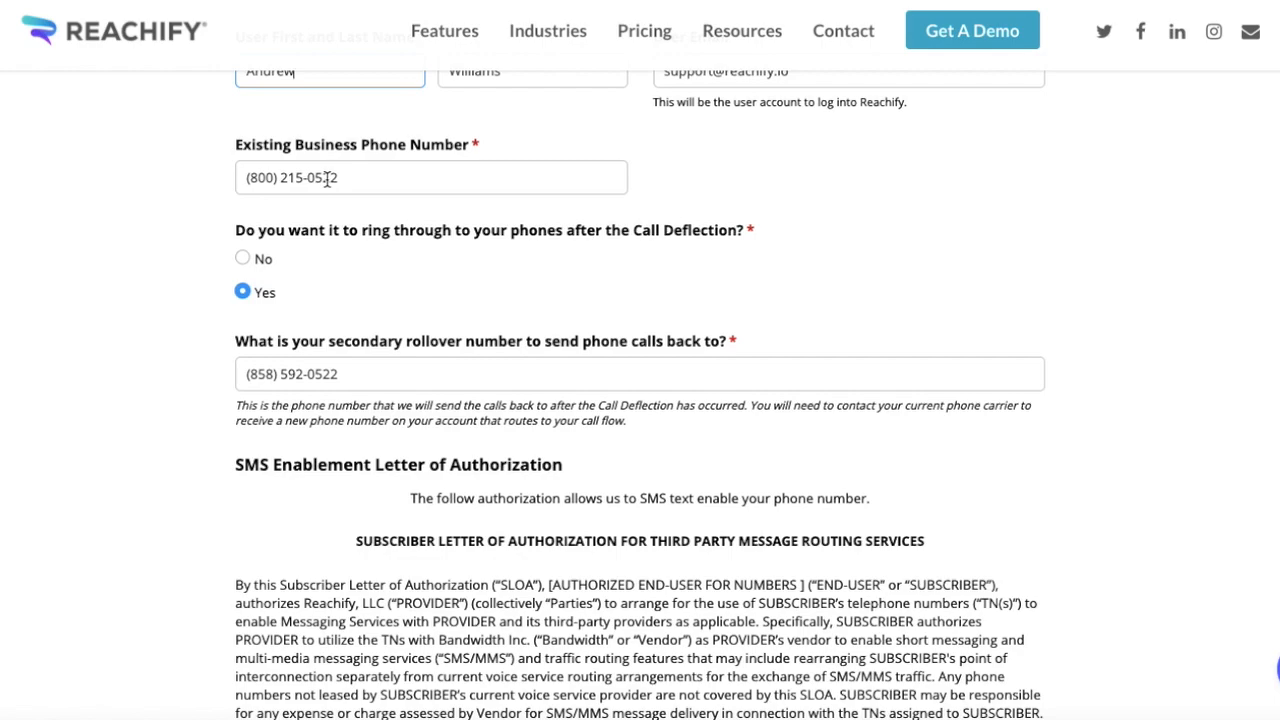
scroll(349, 358, down, 5)
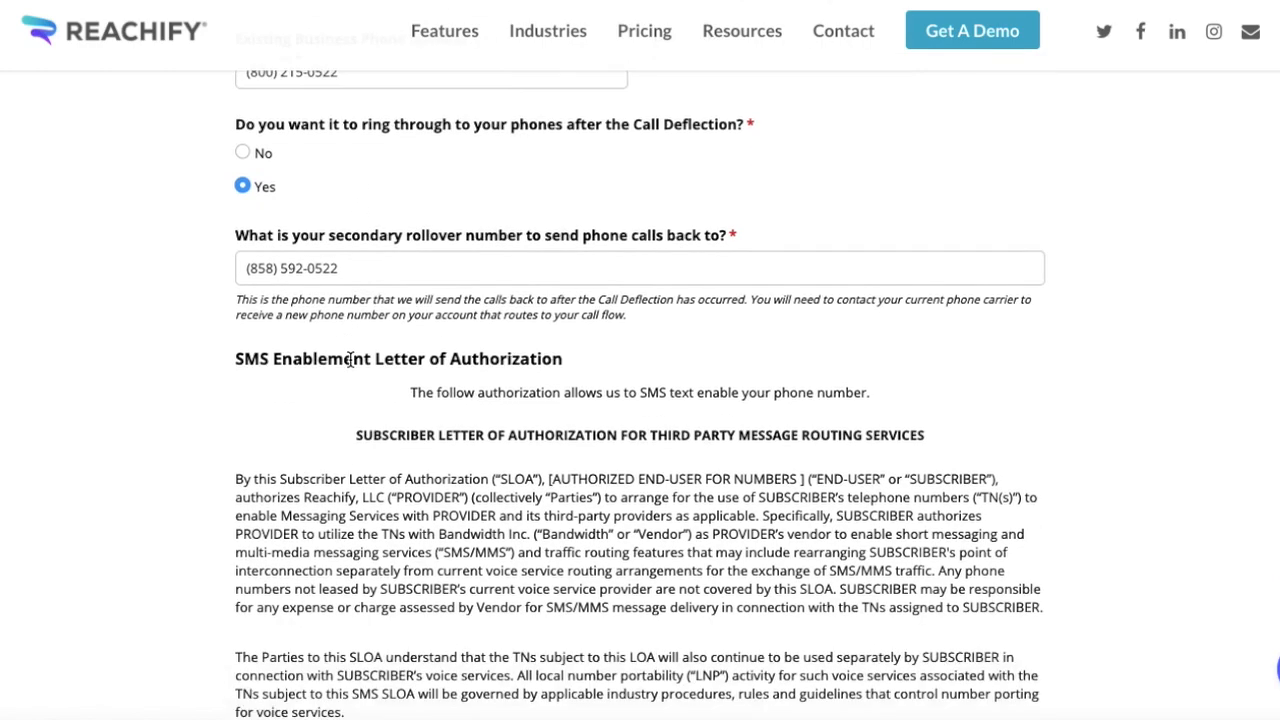
scroll(349, 360, down, 3)
scroll(350, 360, up, 3)
scroll(350, 360, up, 1)
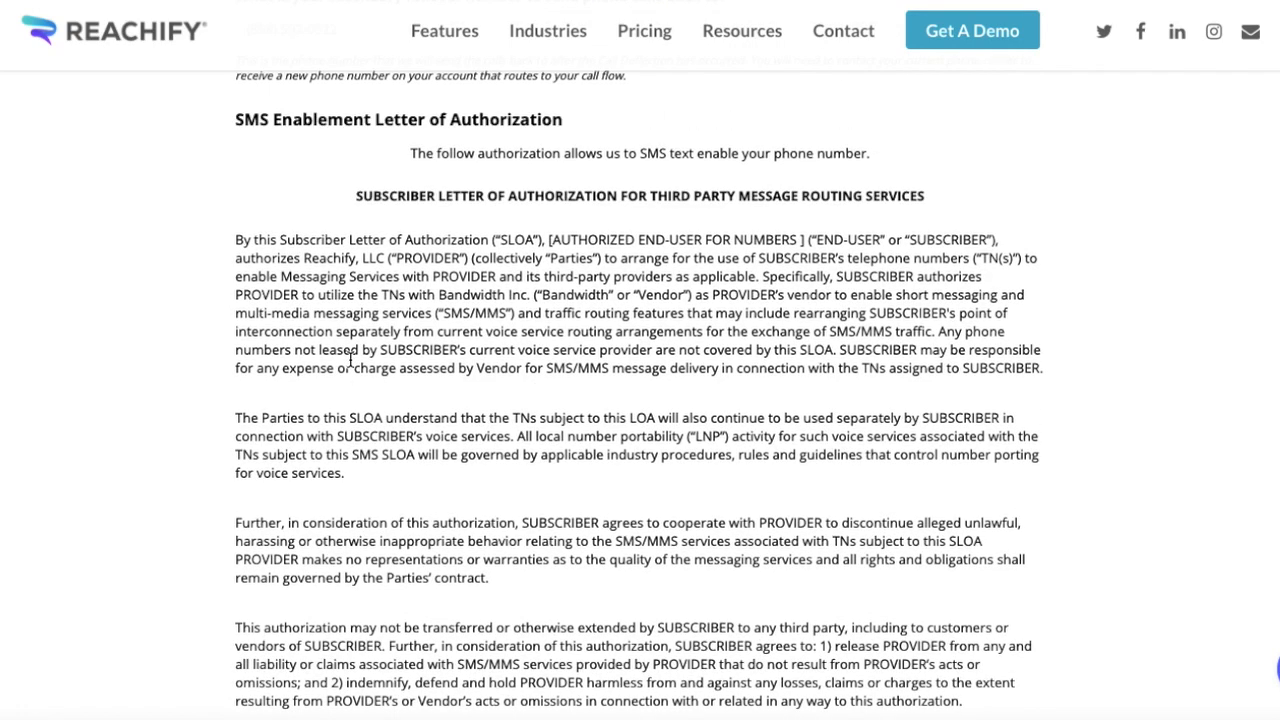
scroll(452, 426, down, 4)
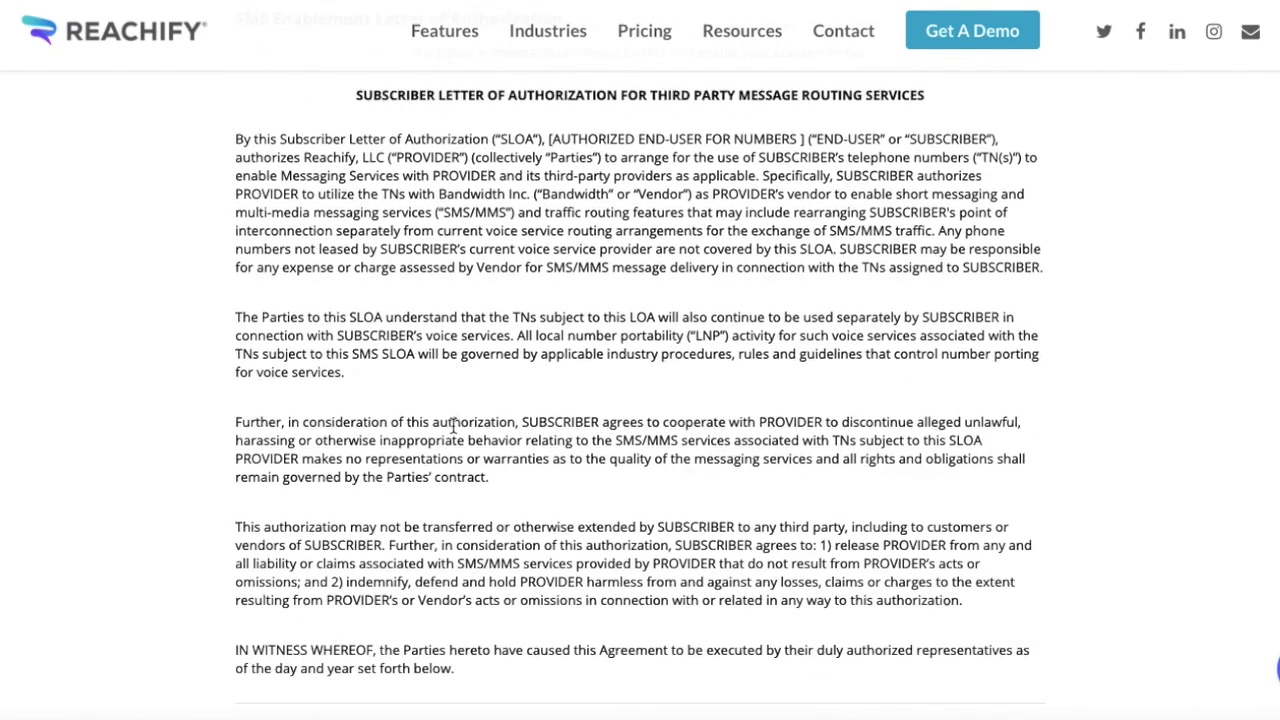
scroll(452, 426, down, 3)
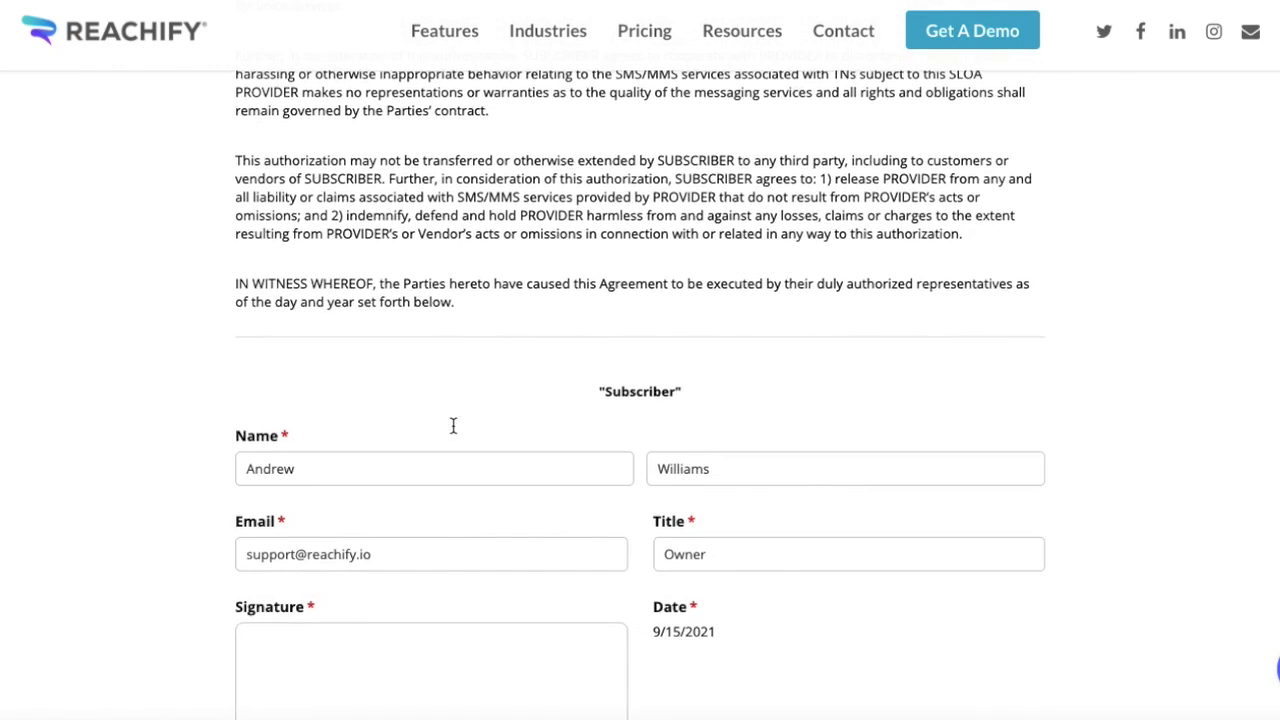
scroll(453, 426, down, 2)
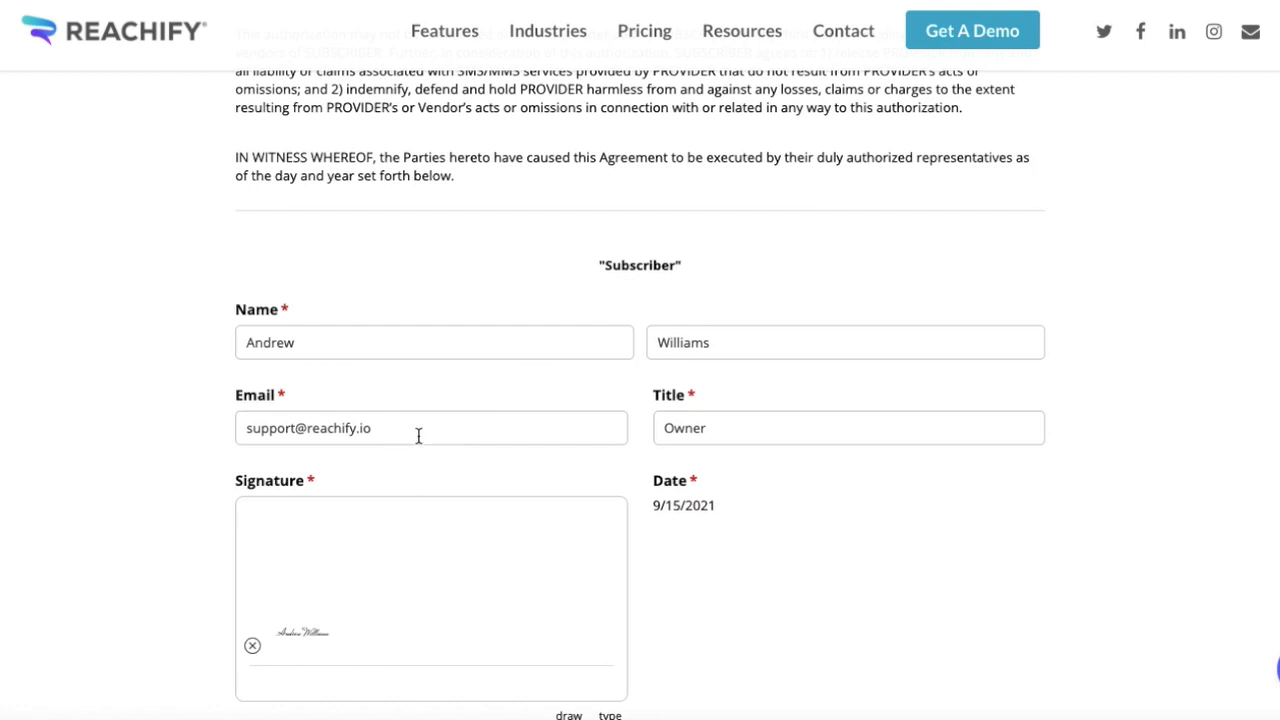
scroll(720, 411, down, 2)
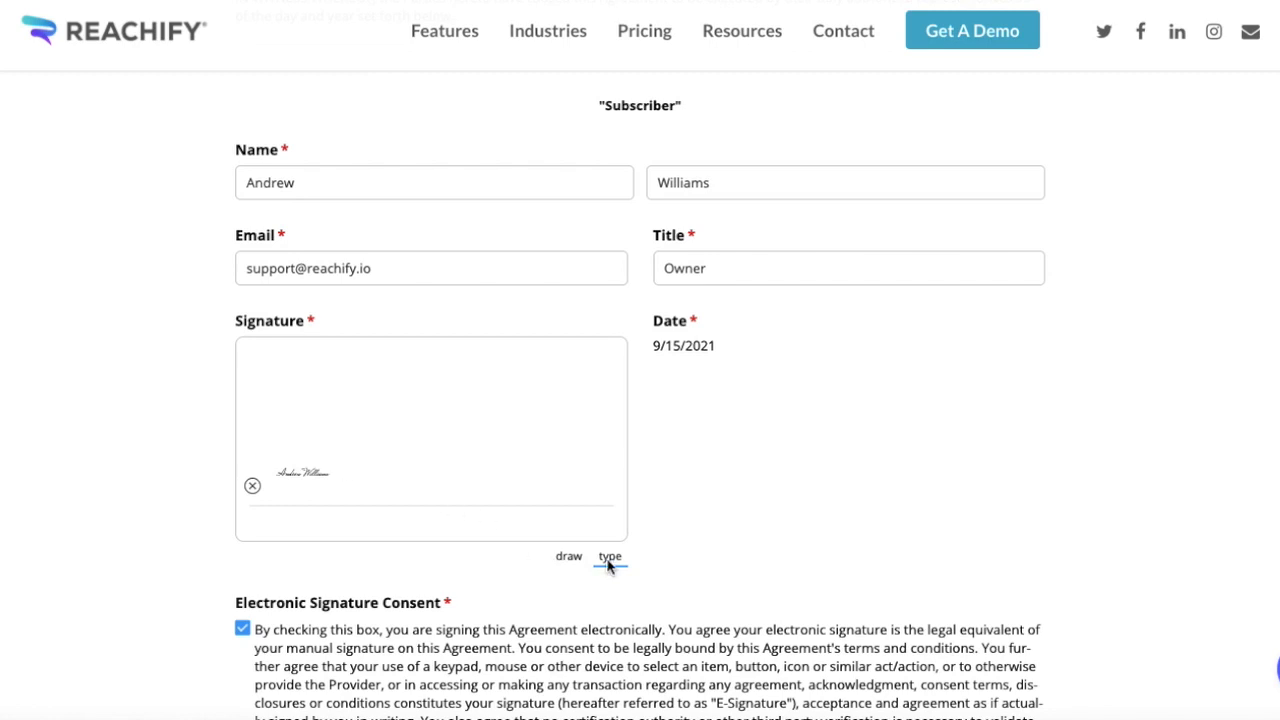
scroll(451, 528, down, 3)
scroll(451, 528, down, 1)
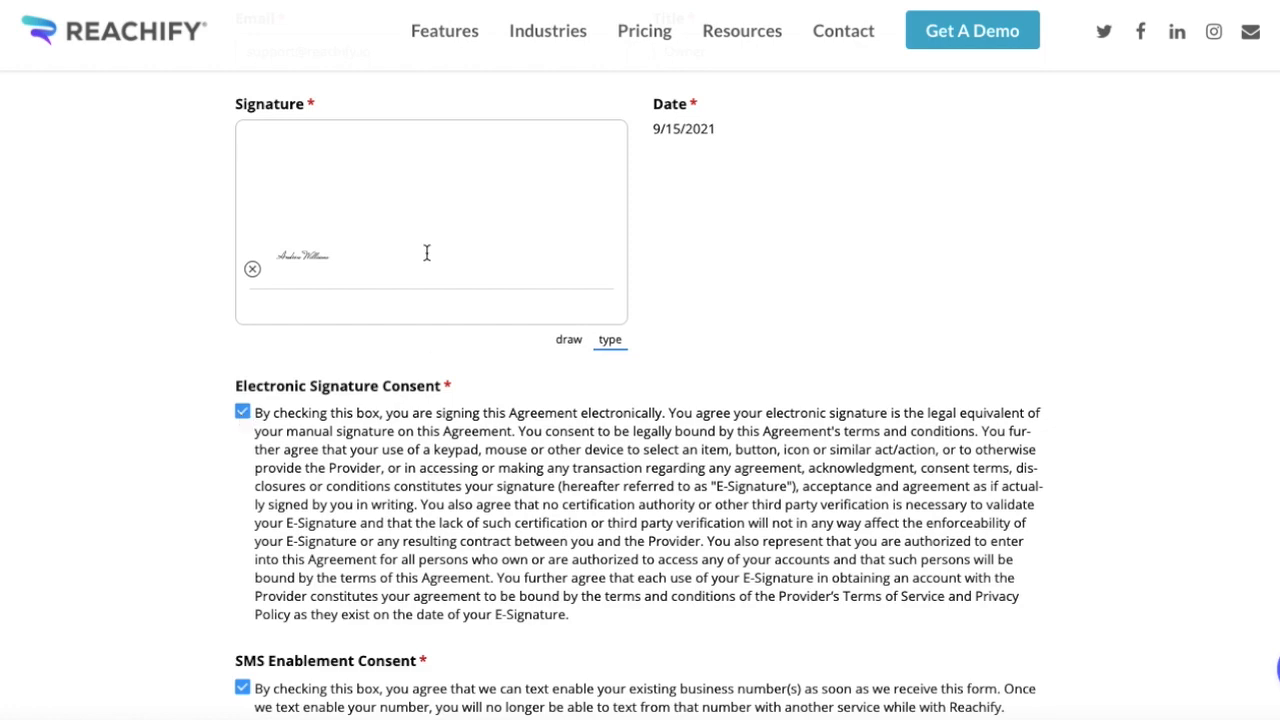
scroll(731, 300, down, 4)
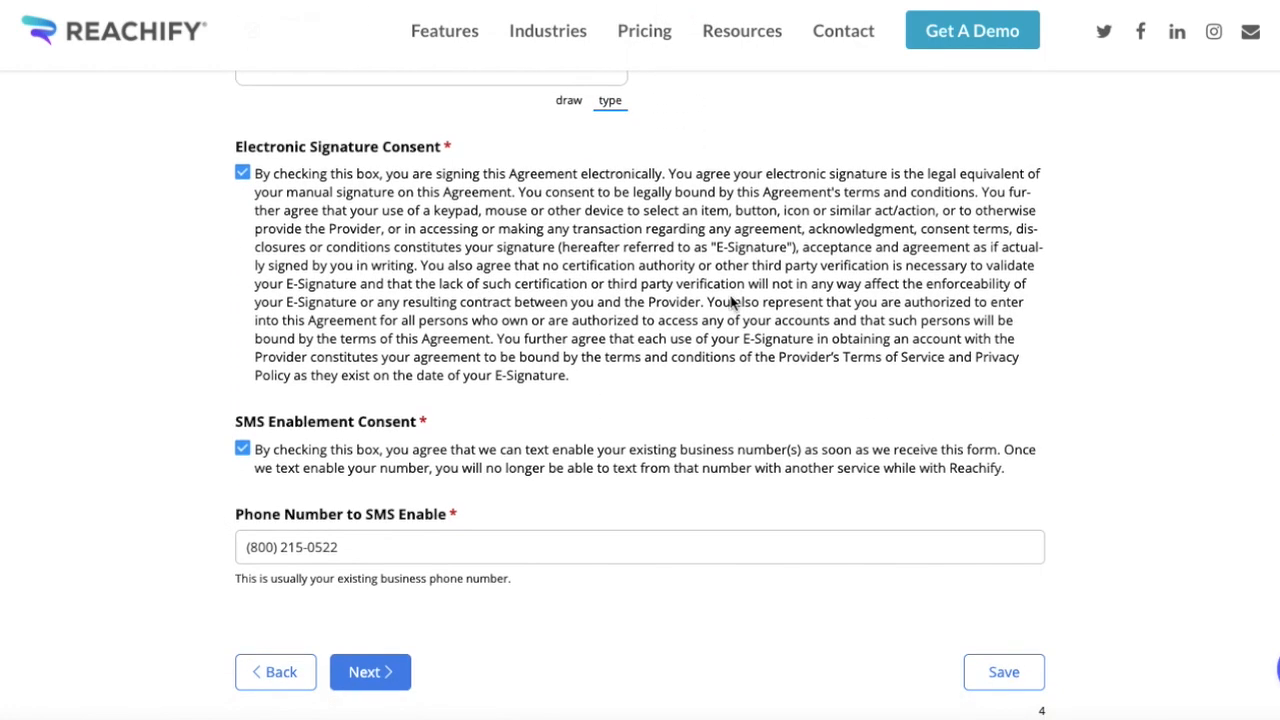
scroll(350, 410, down, 2)
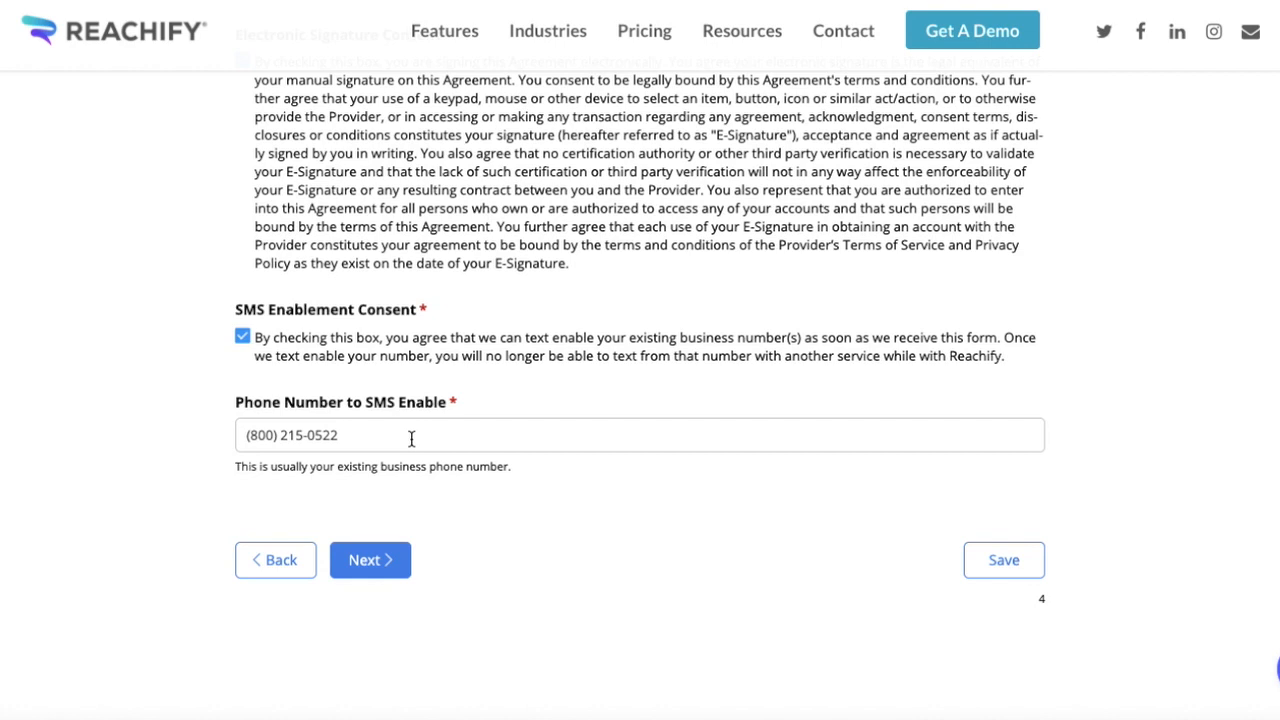
Proceed to the Call Tree Information step and mark Monday as closed all day in the hours of operation
click(364, 562)
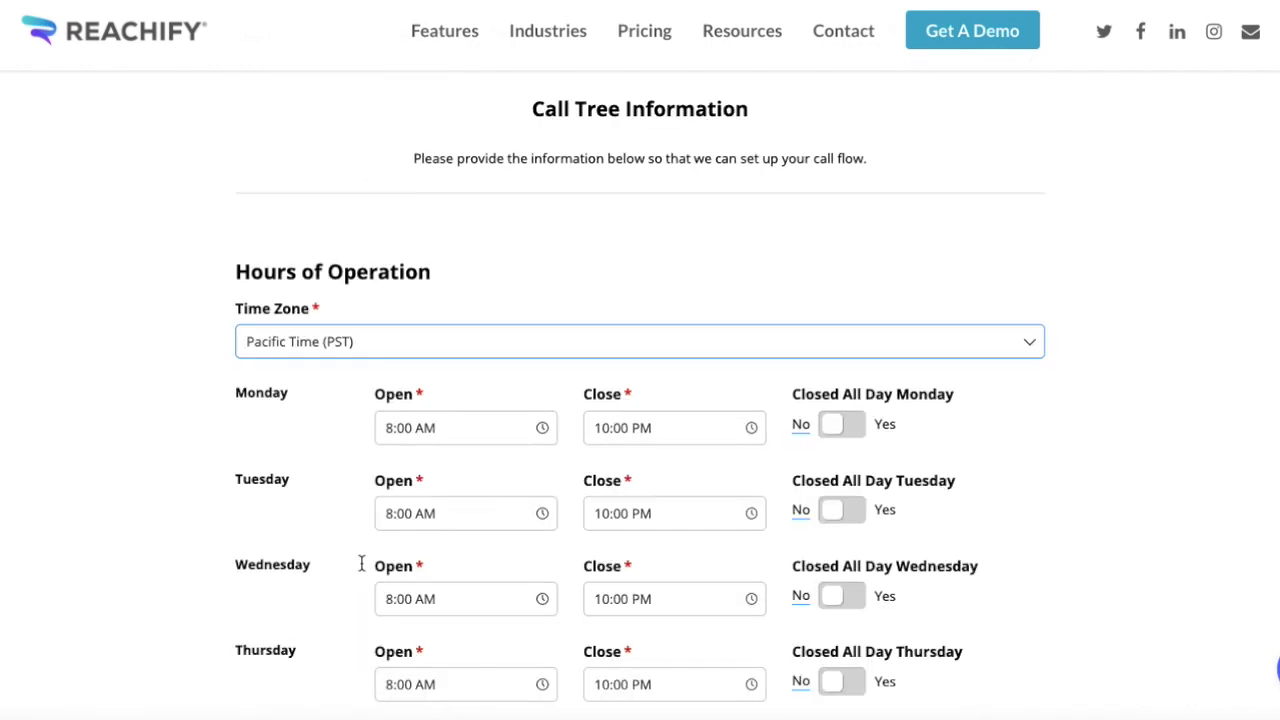
scroll(619, 346, up, 2)
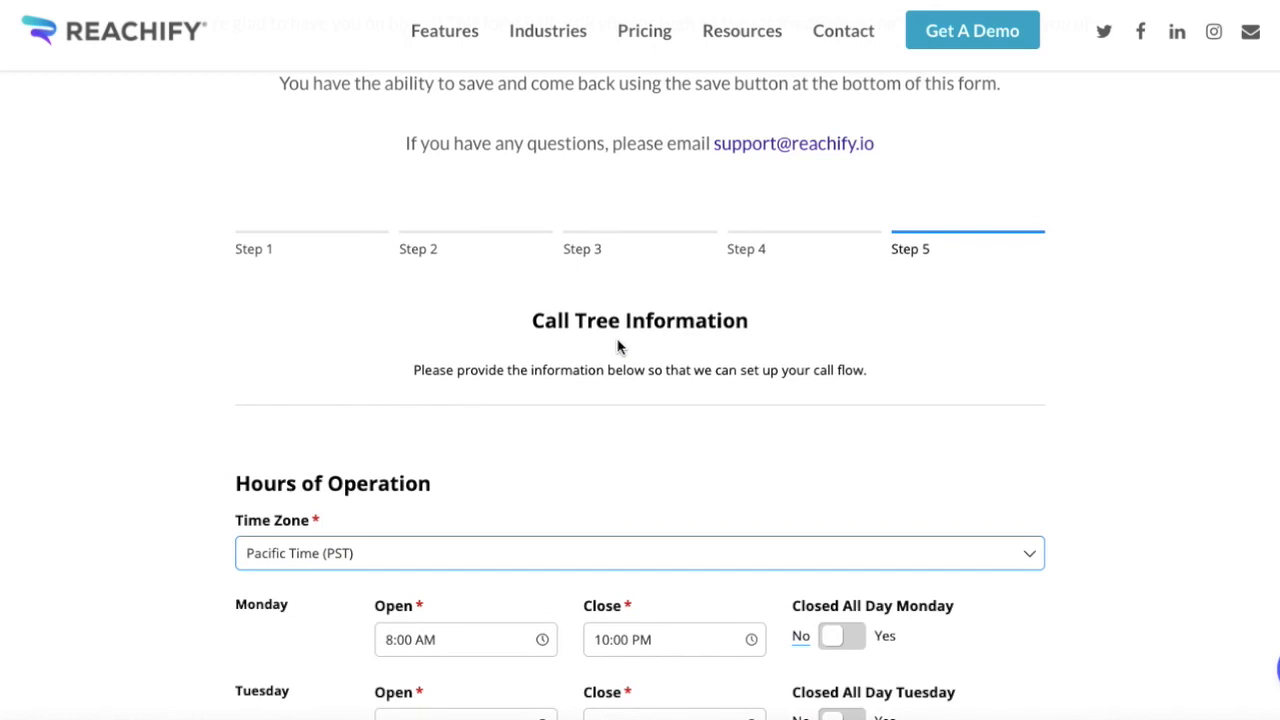
scroll(762, 398, down, 1)
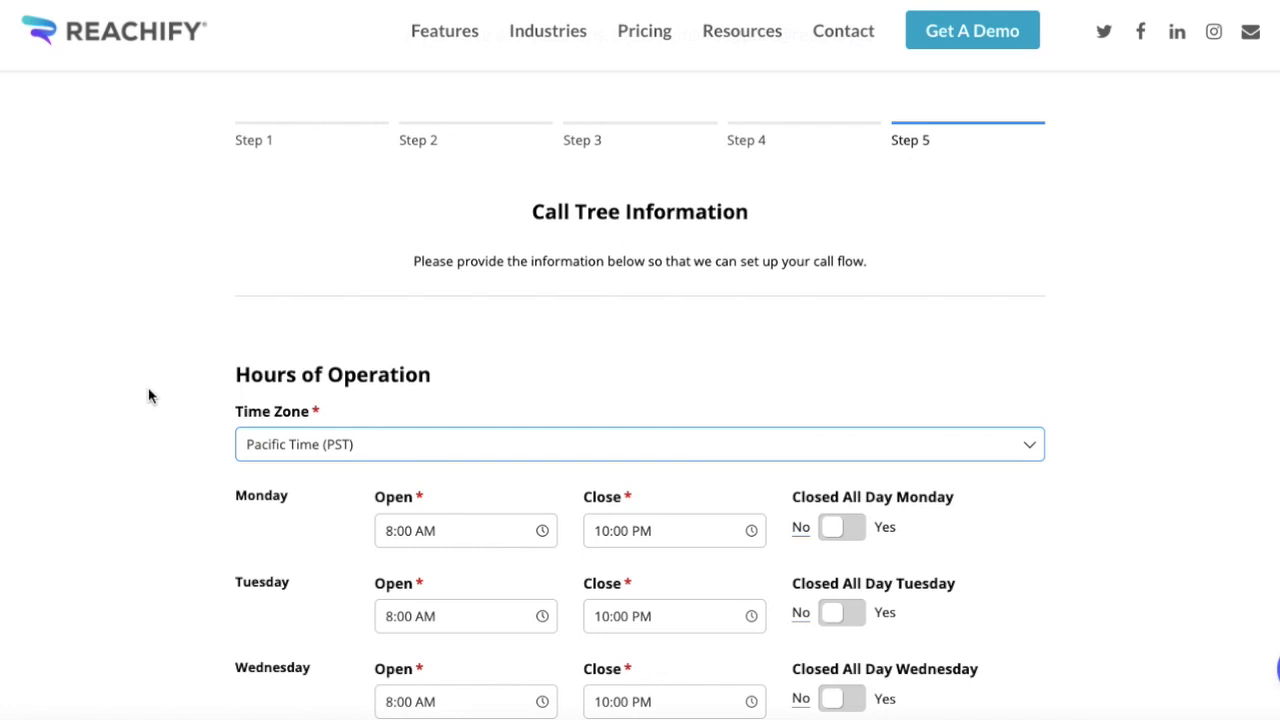
scroll(148, 396, down, 1)
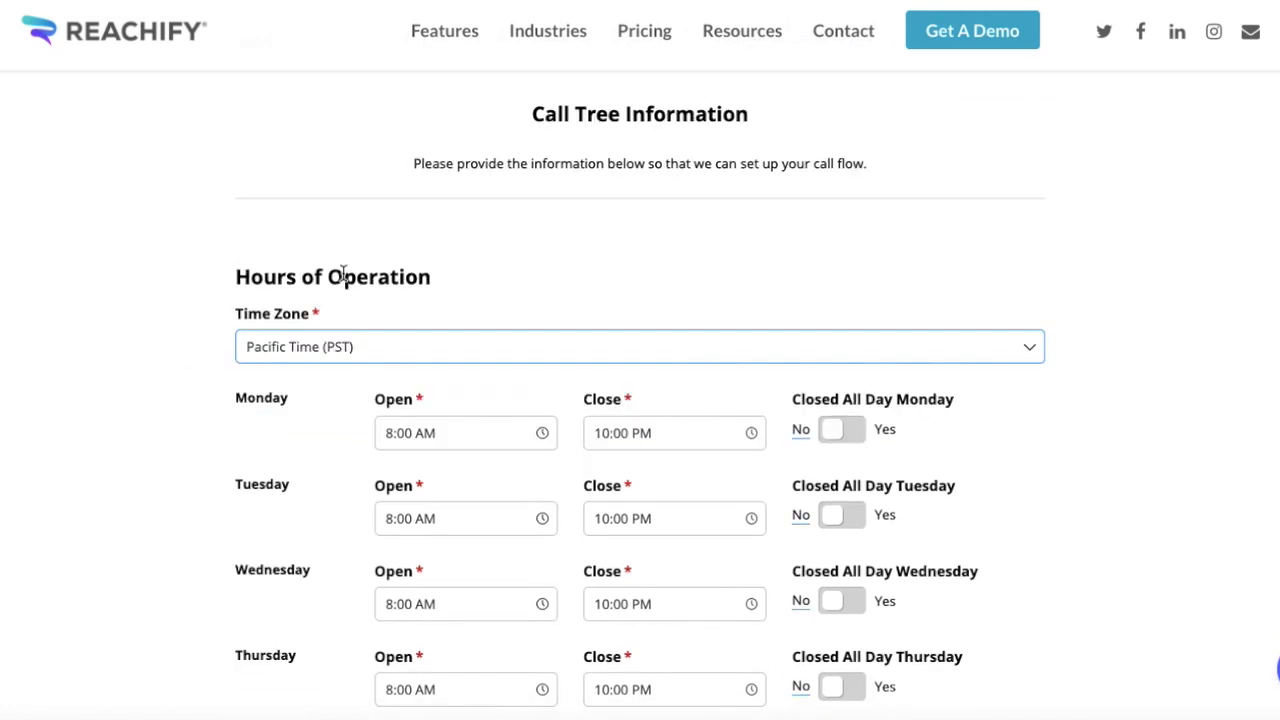
scroll(148, 393, down, 2)
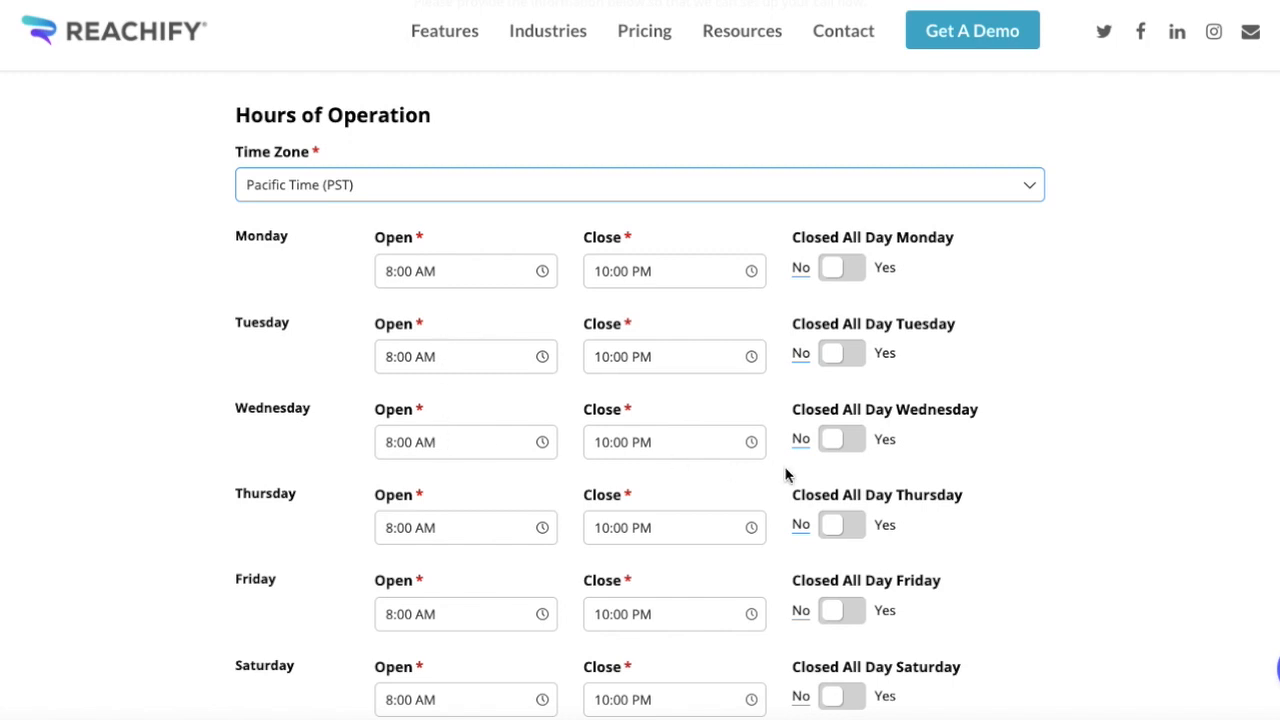
click(855, 273)
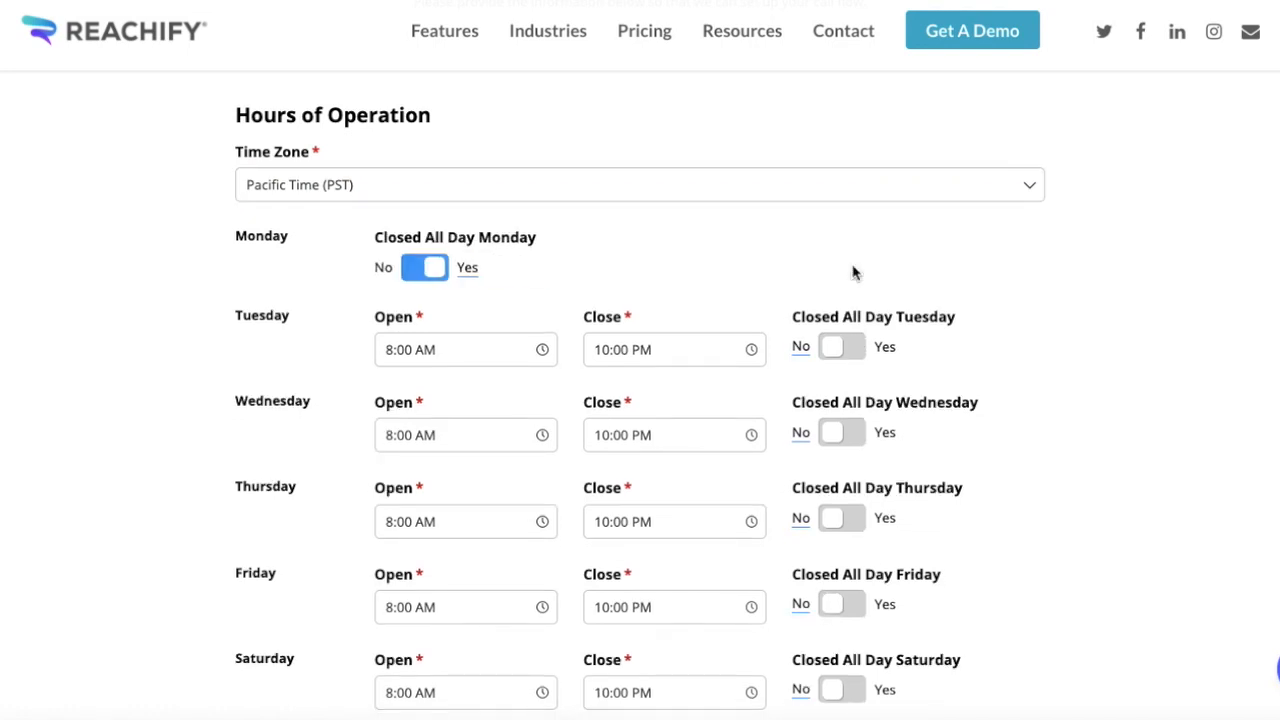
Set Sunday's hours of operation to open at 8:00 AM and close at 10:00 PM
scroll(731, 281, down, 3)
click(437, 522)
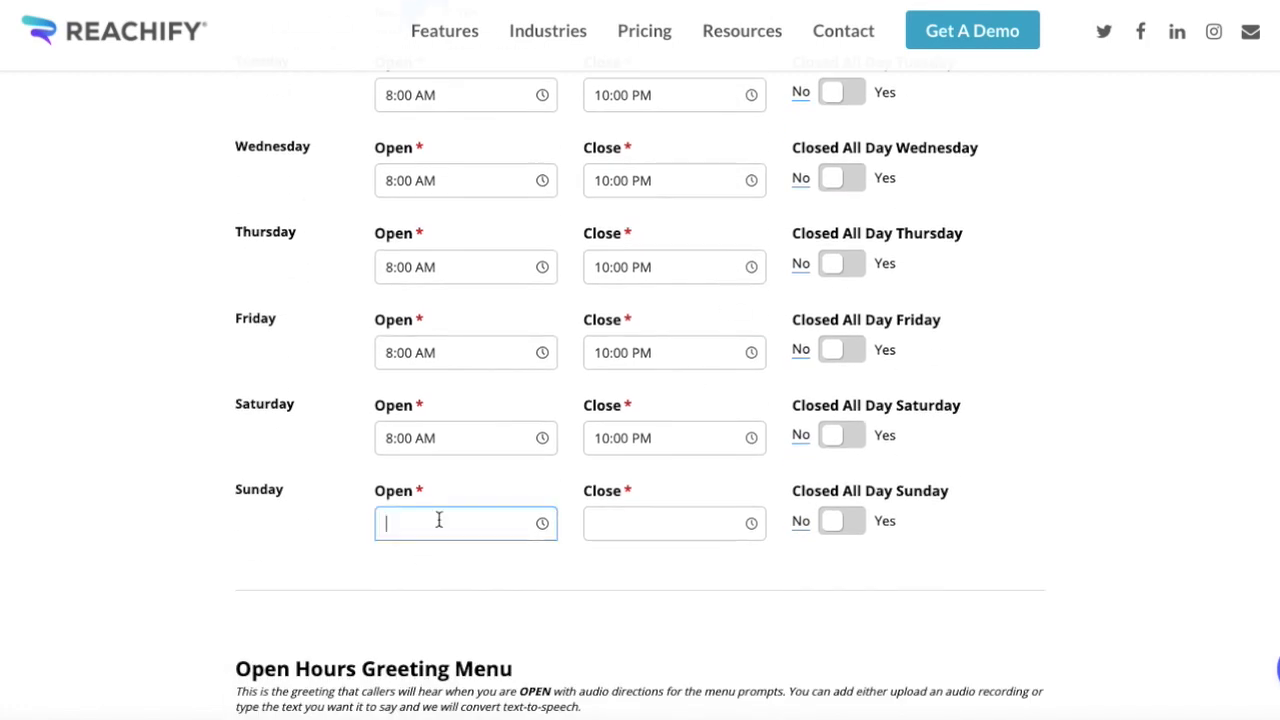
text(8)
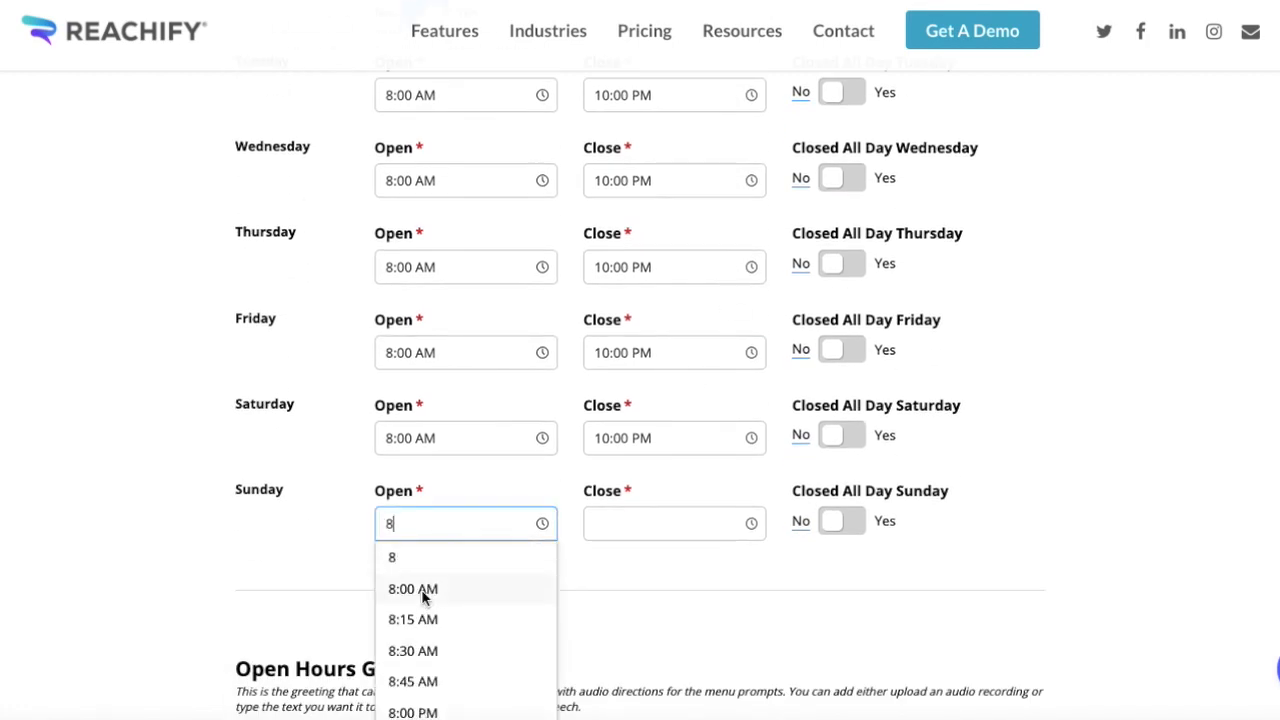
click(423, 597)
click(664, 515)
text(10)
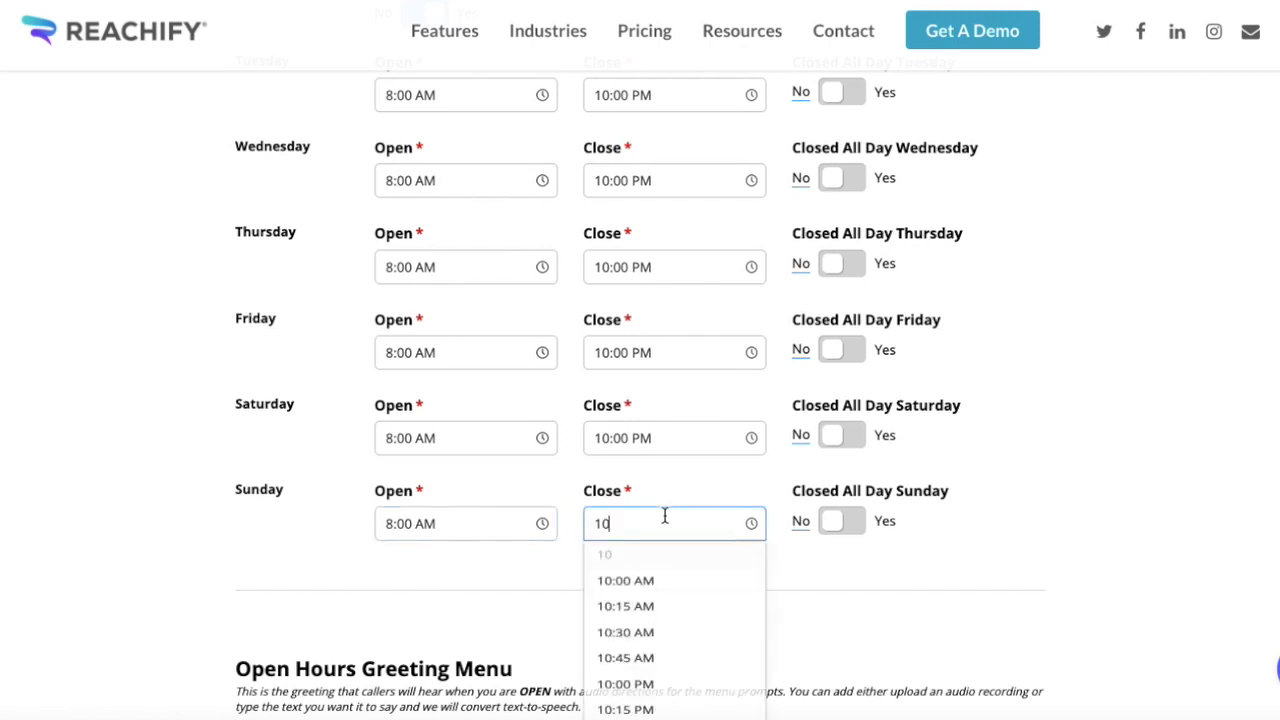
scroll(652, 606, down, 1)
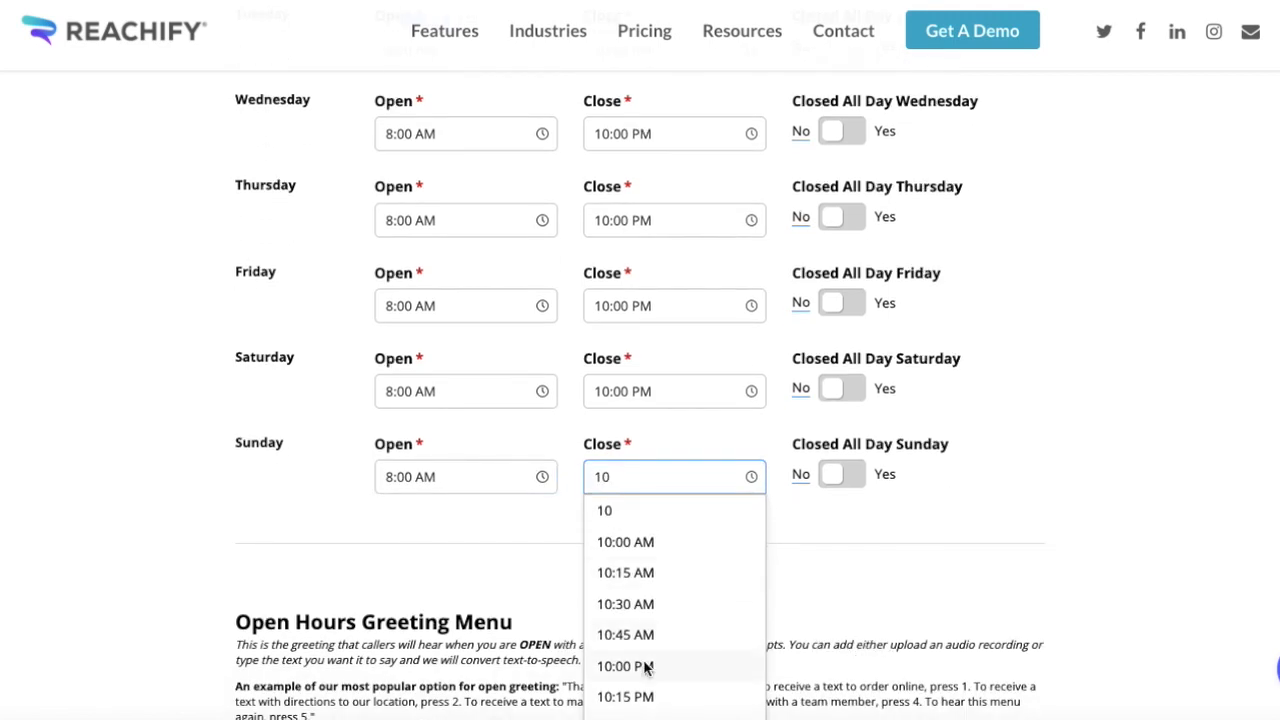
click(643, 662)
Examine the Open Hours Greeting Menu section, including its example greeting, text-to-speech option and audio file upload
scroll(550, 580, down, 5)
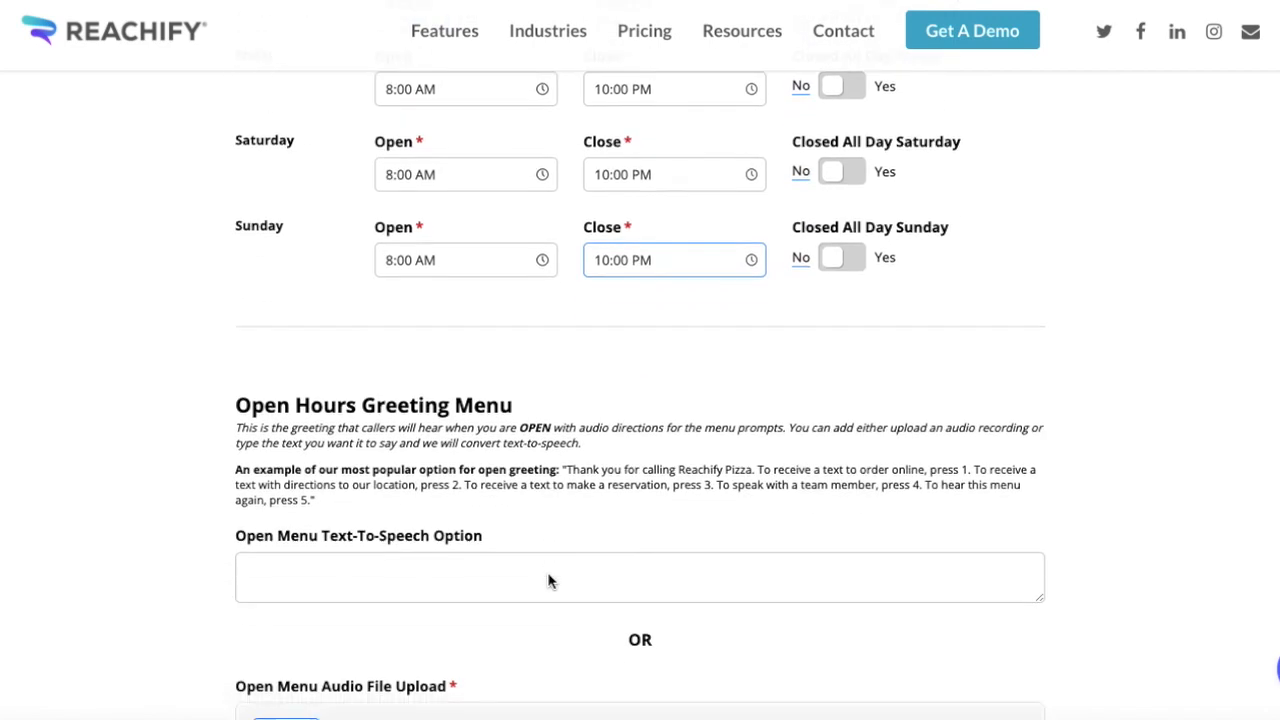
scroll(548, 581, down, 1)
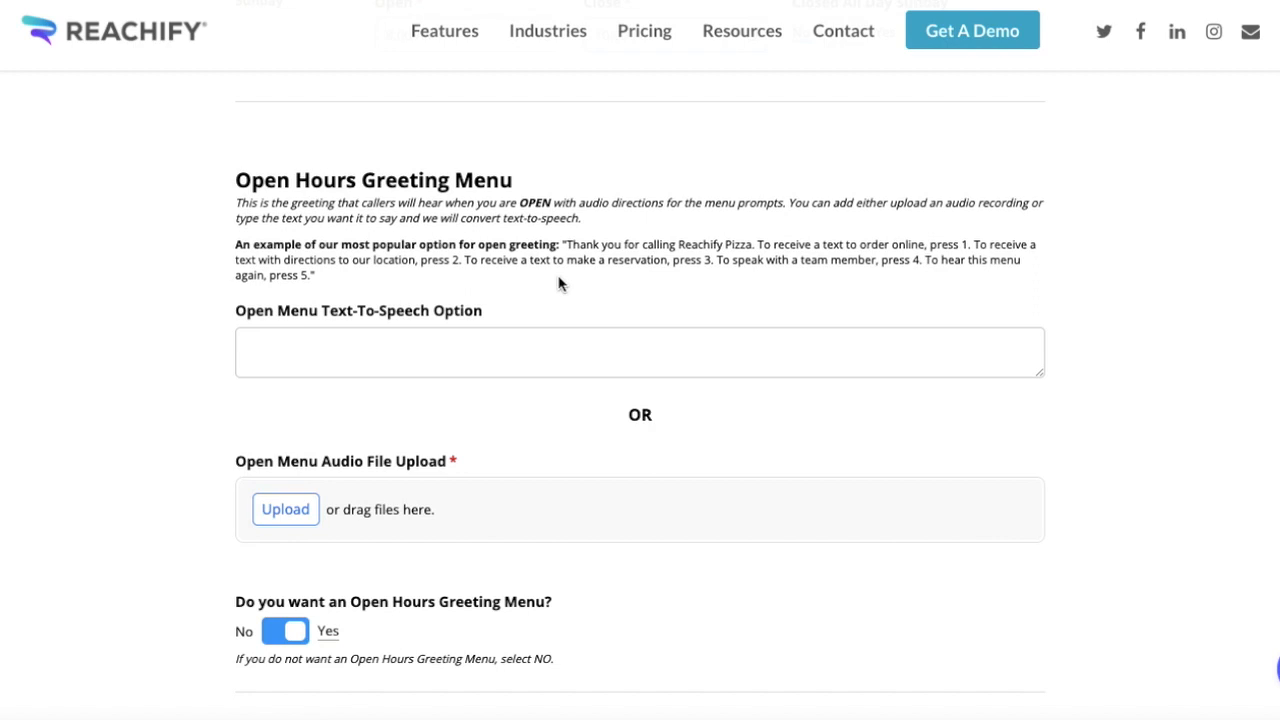
click(354, 351)
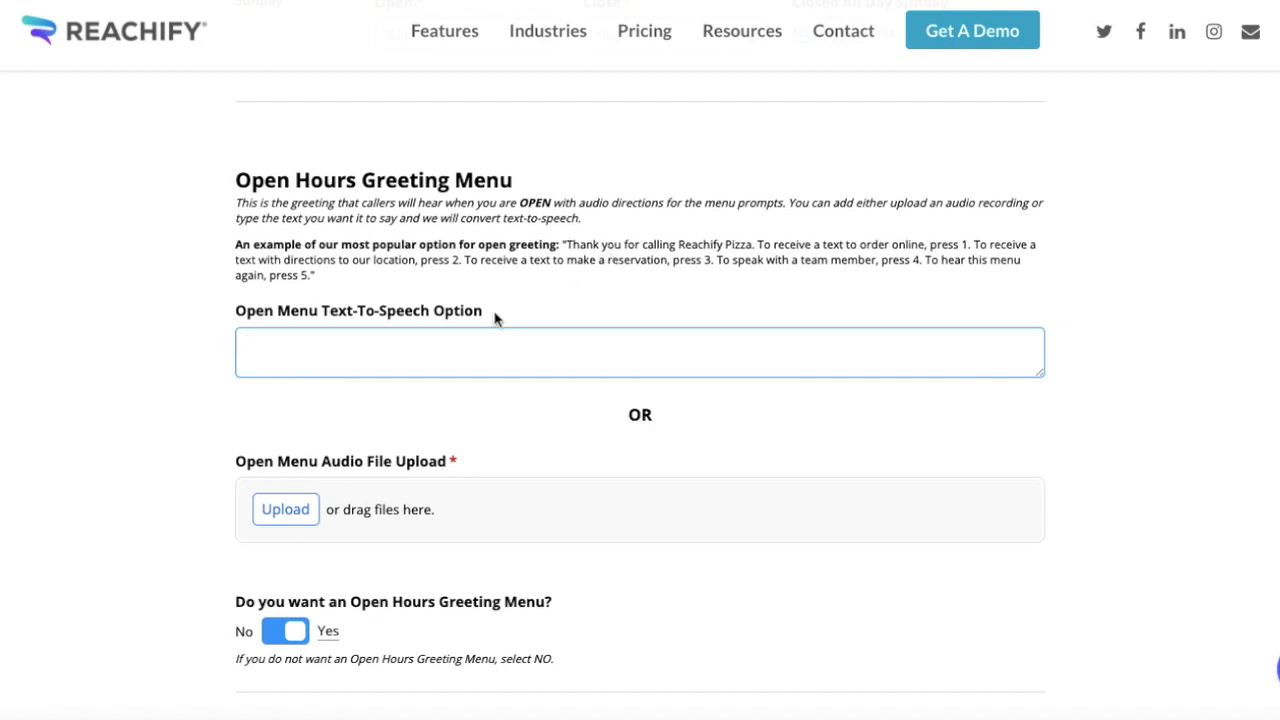
scroll(493, 319, down, 1)
scroll(400, 321, down, 1)
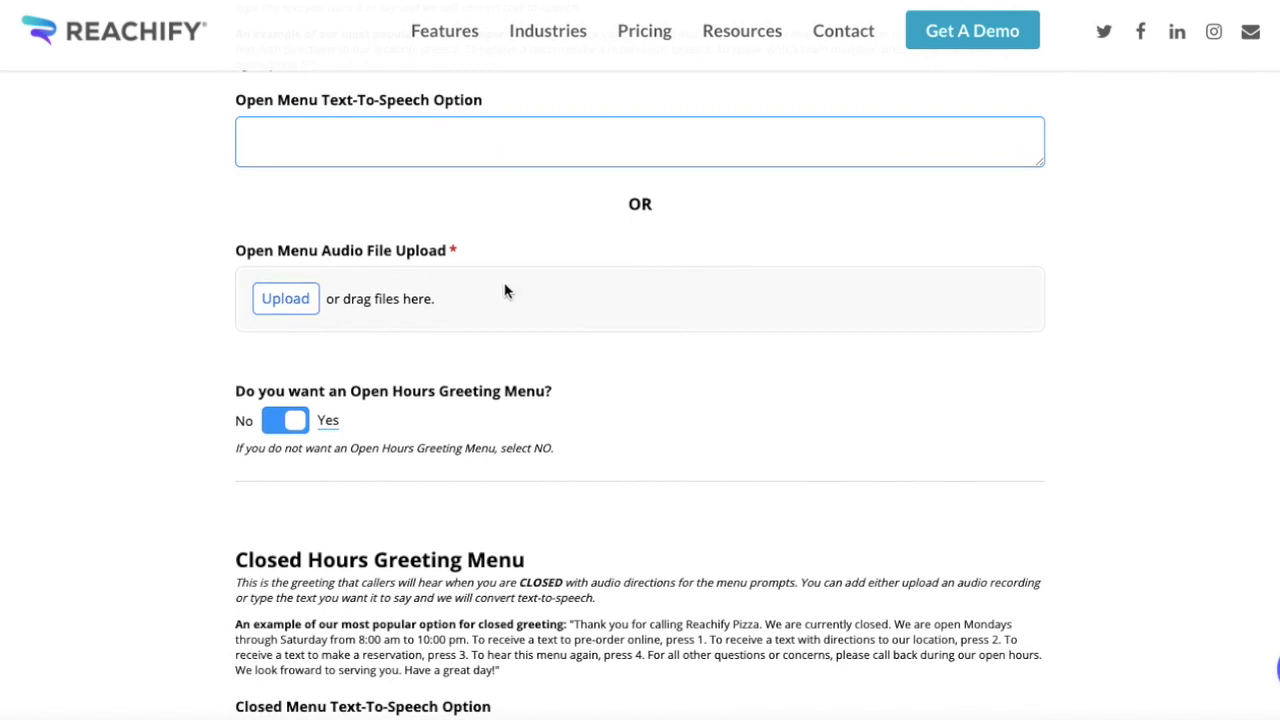
scroll(505, 291, up, 1)
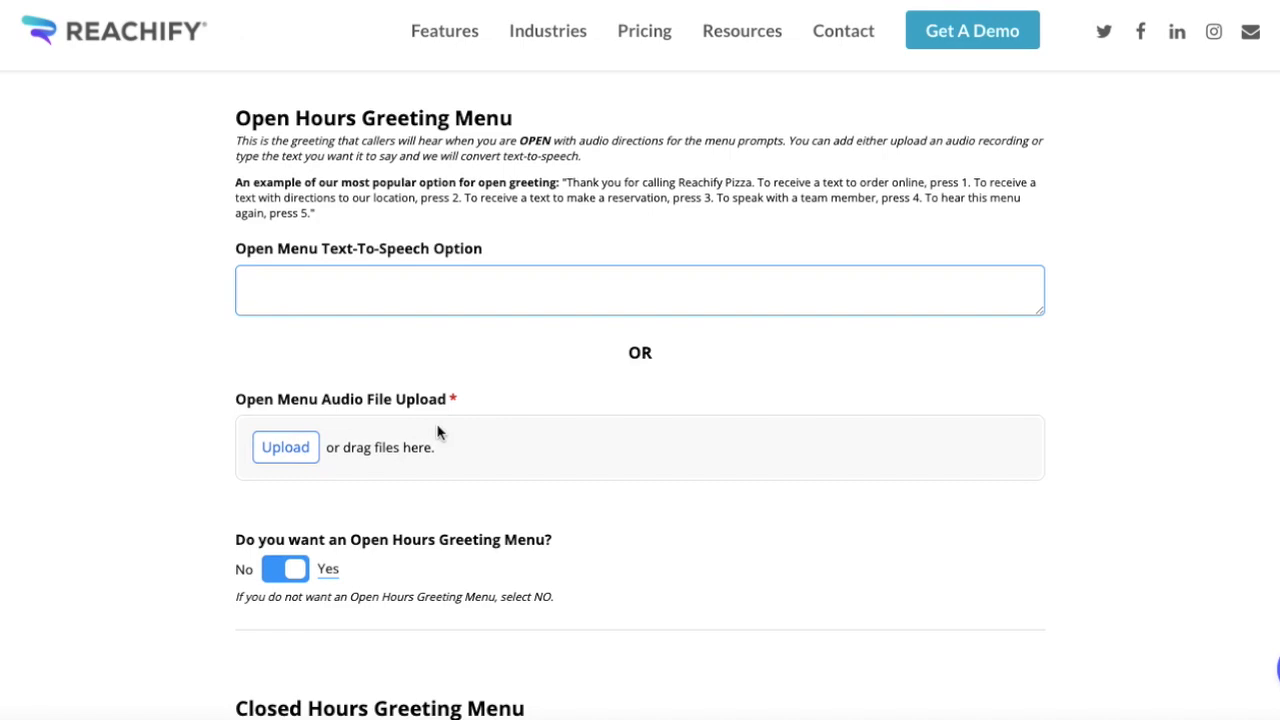
Examine the Closed Hours Greeting Menu's example and input options, and the phone menu prompt text messages for the open menu
scroll(437, 431, down, 2)
scroll(437, 431, down, 3)
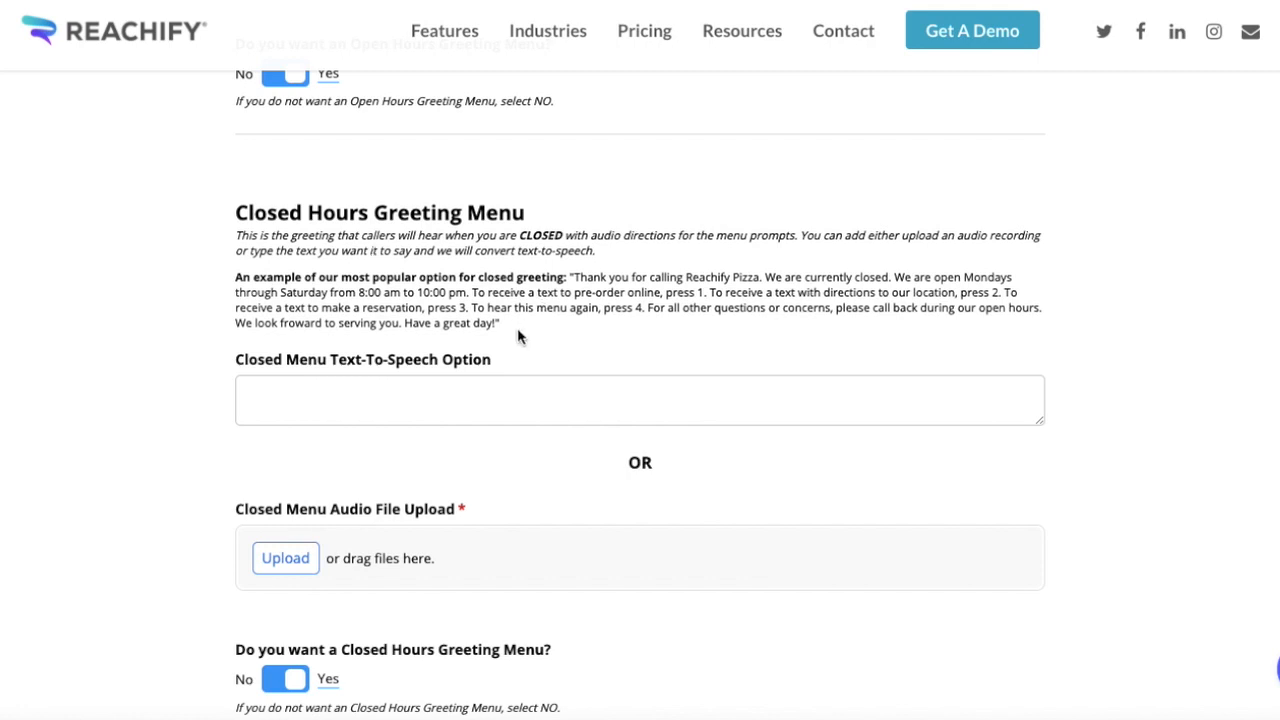
scroll(607, 305, down, 2)
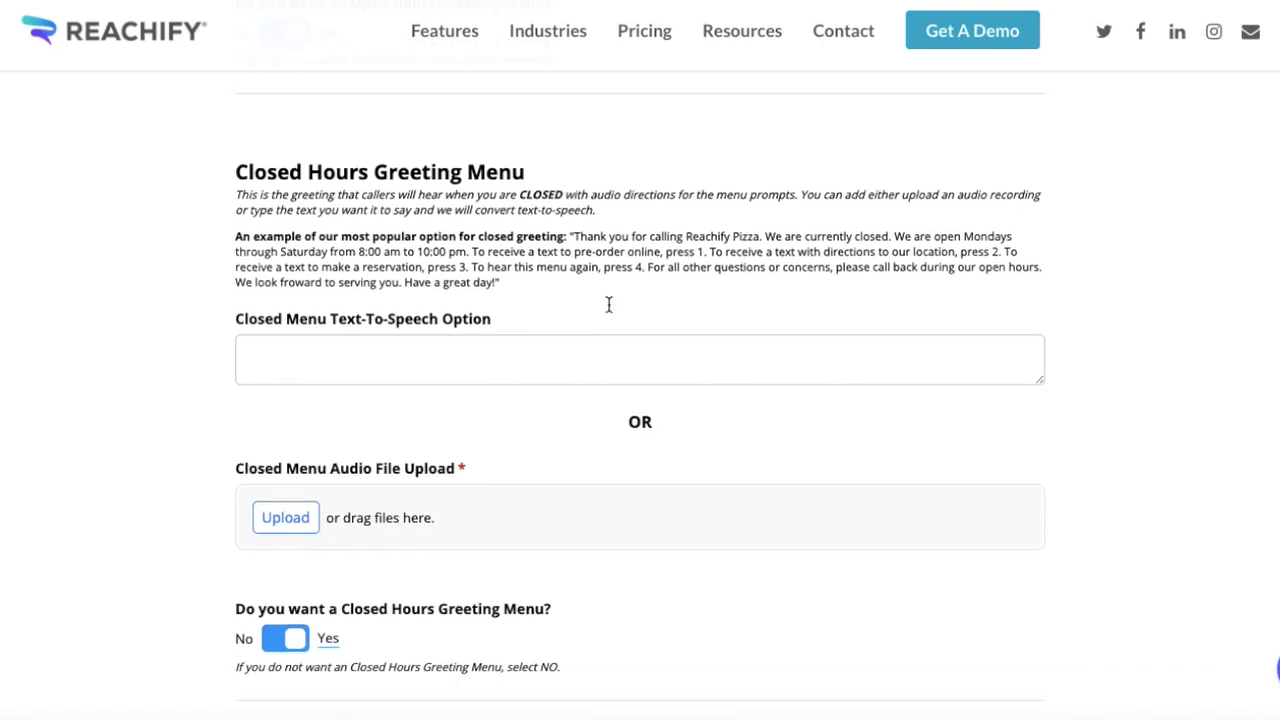
drag(573, 206, 583, 263)
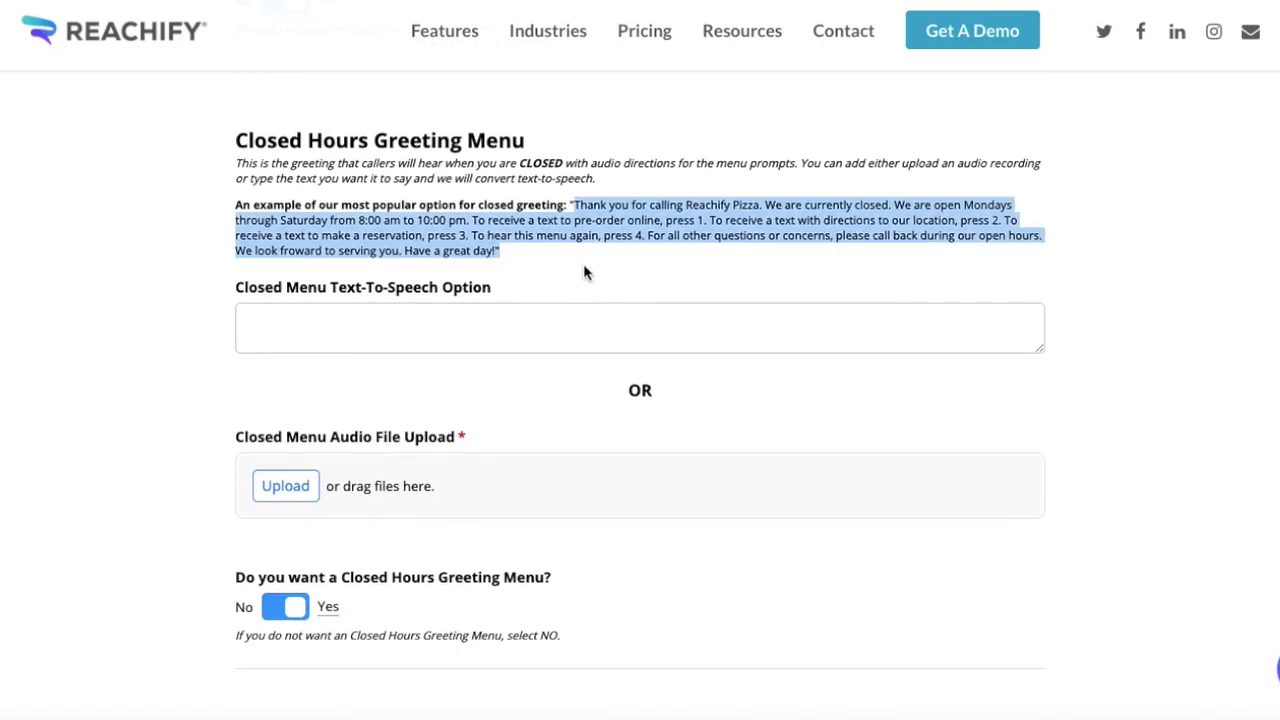
click(552, 263)
click(454, 330)
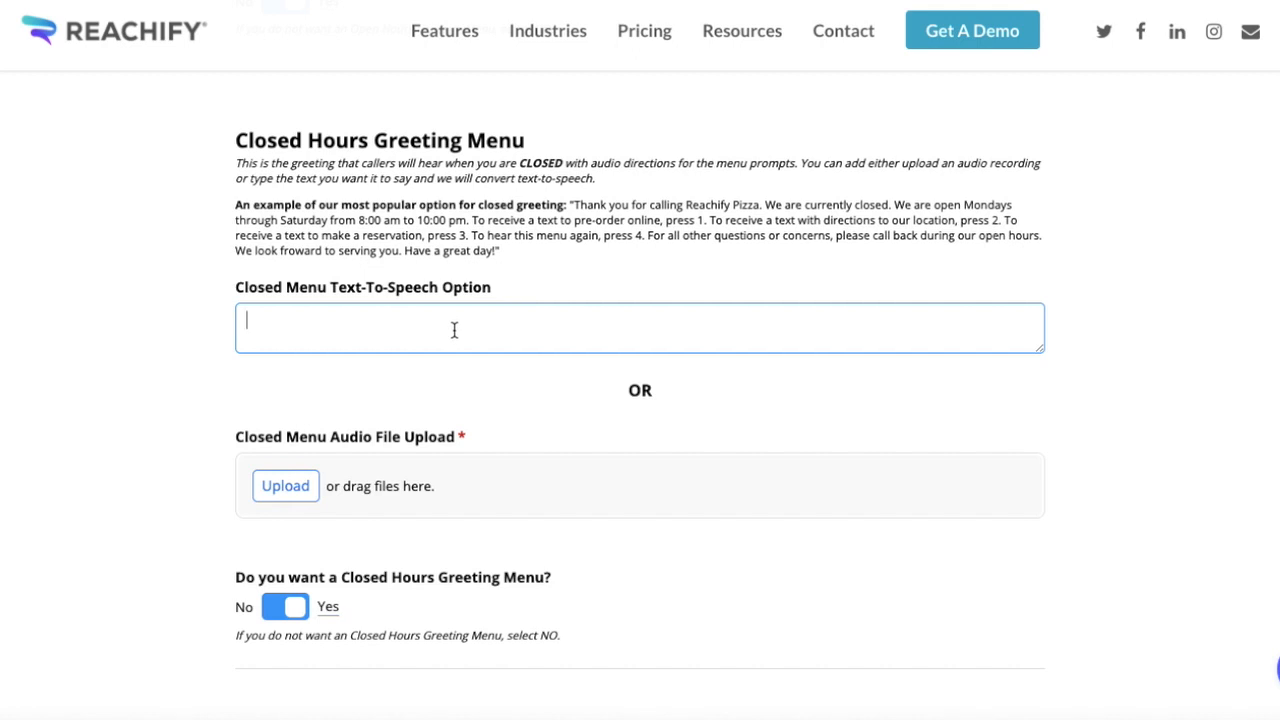
scroll(454, 330, down, 3)
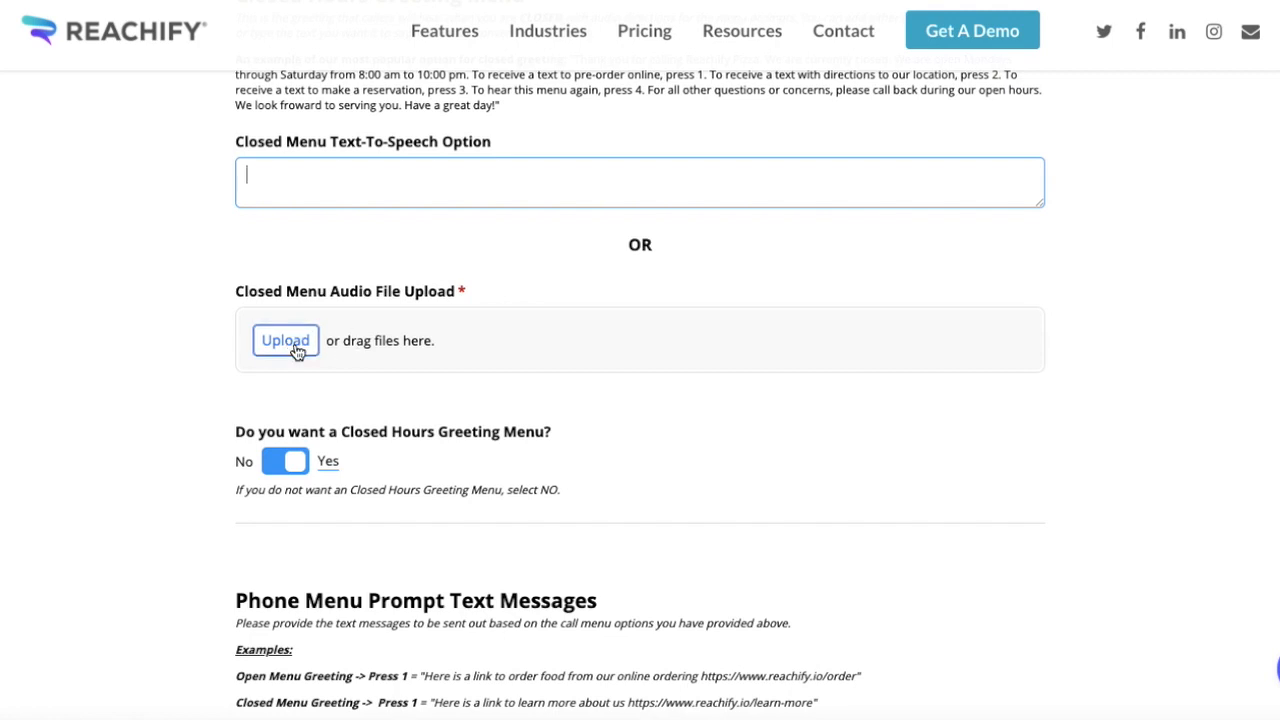
scroll(297, 353, down, 7)
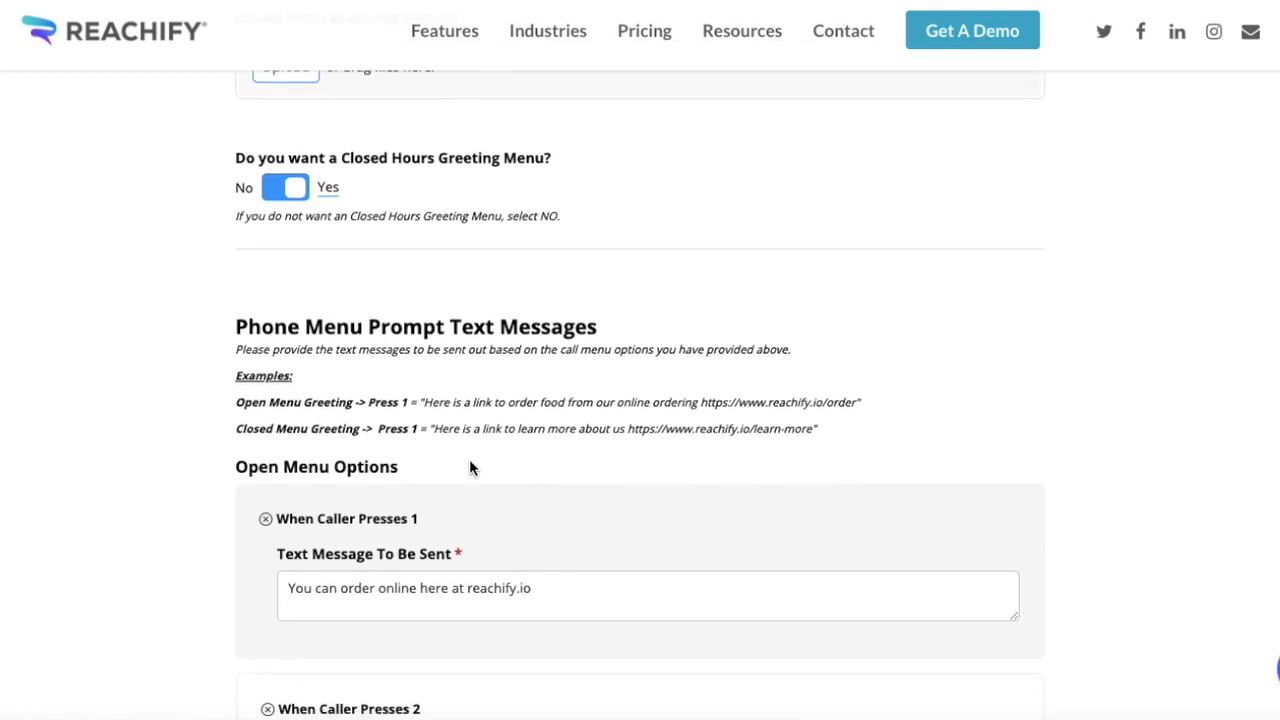
scroll(470, 465, down, 3)
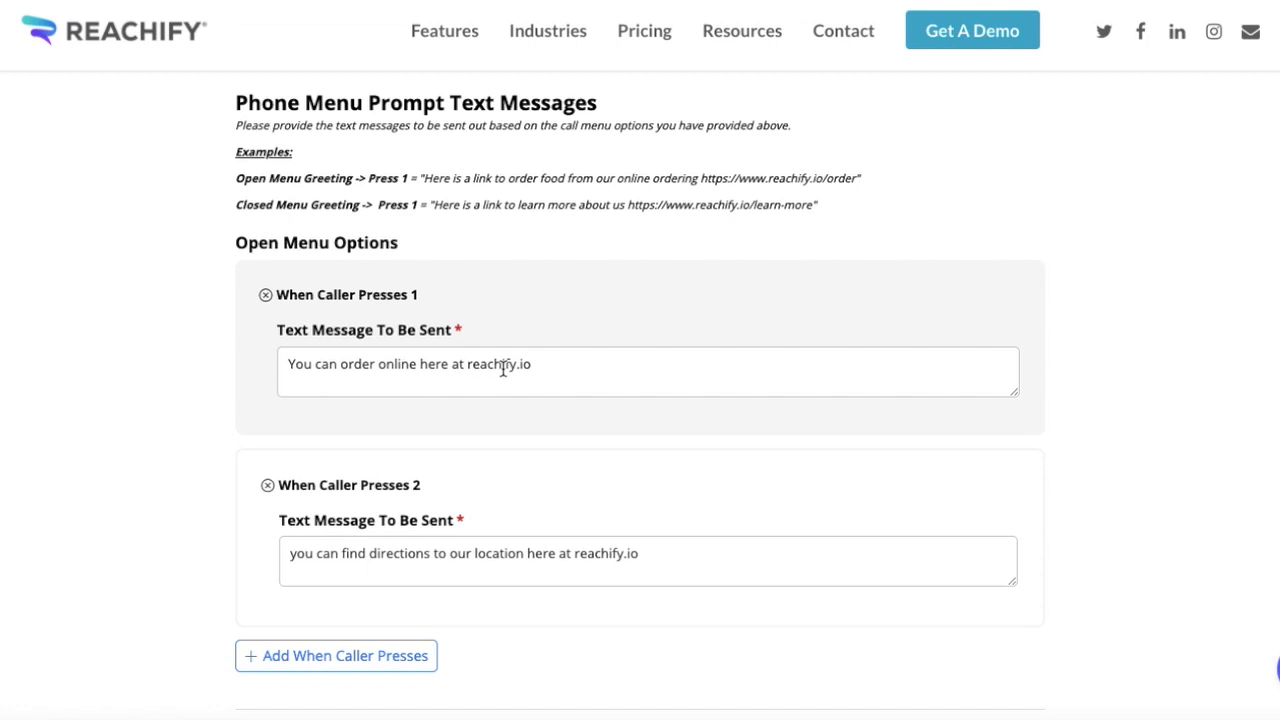
Review the open menu's text messages for caller options 1 and 2, highlighting the reachify.io link in the online ordering message
drag(466, 364, 544, 364)
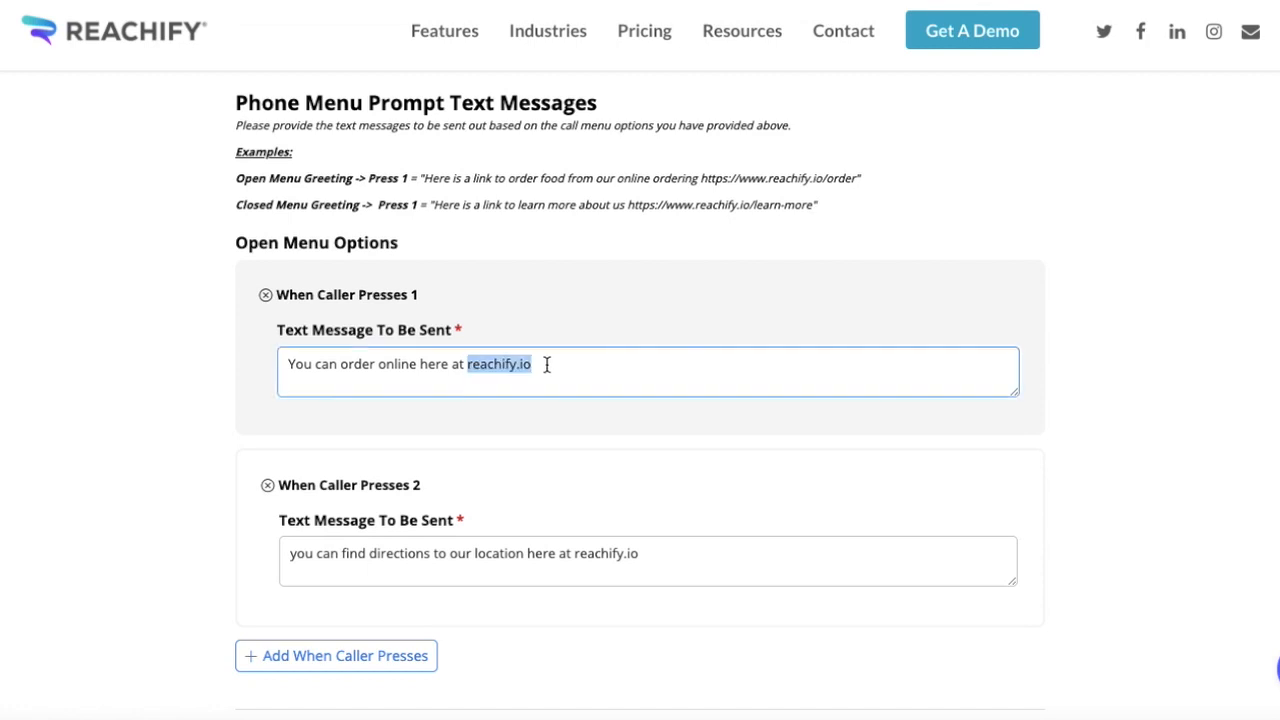
click(528, 364)
scroll(528, 364, down, 2)
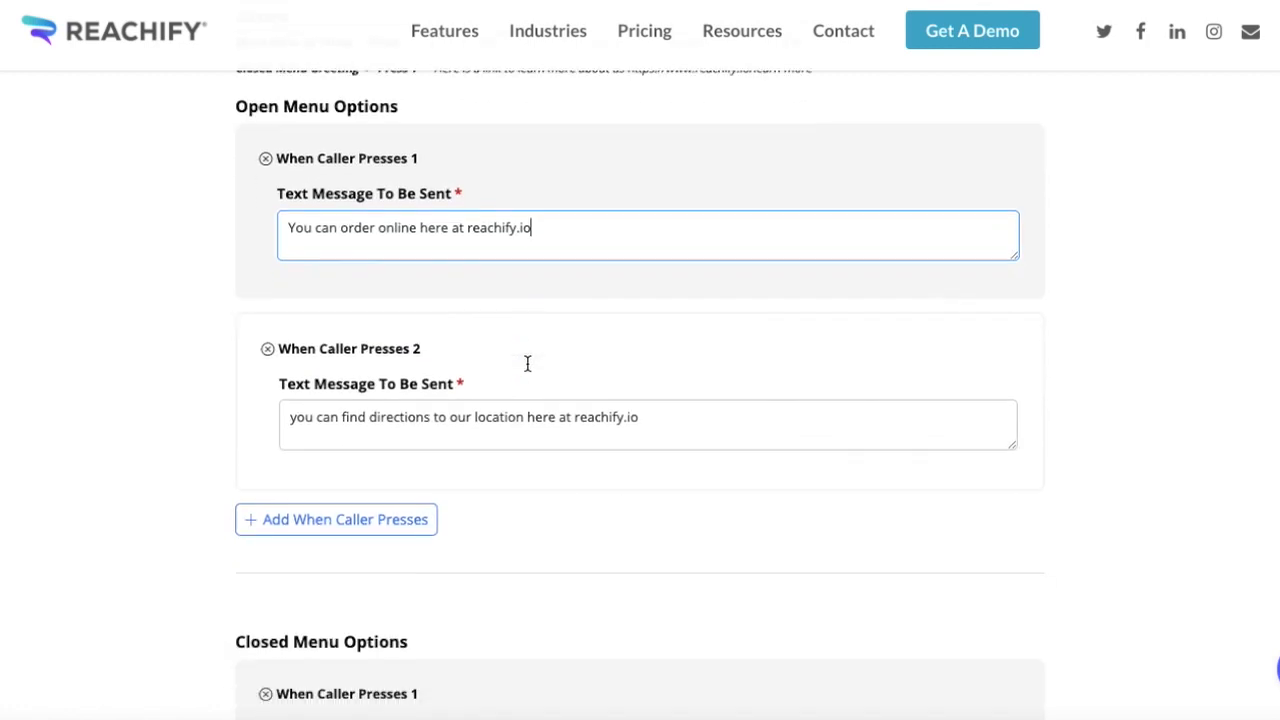
scroll(400, 428, up, 1)
scroll(400, 428, up, 1)
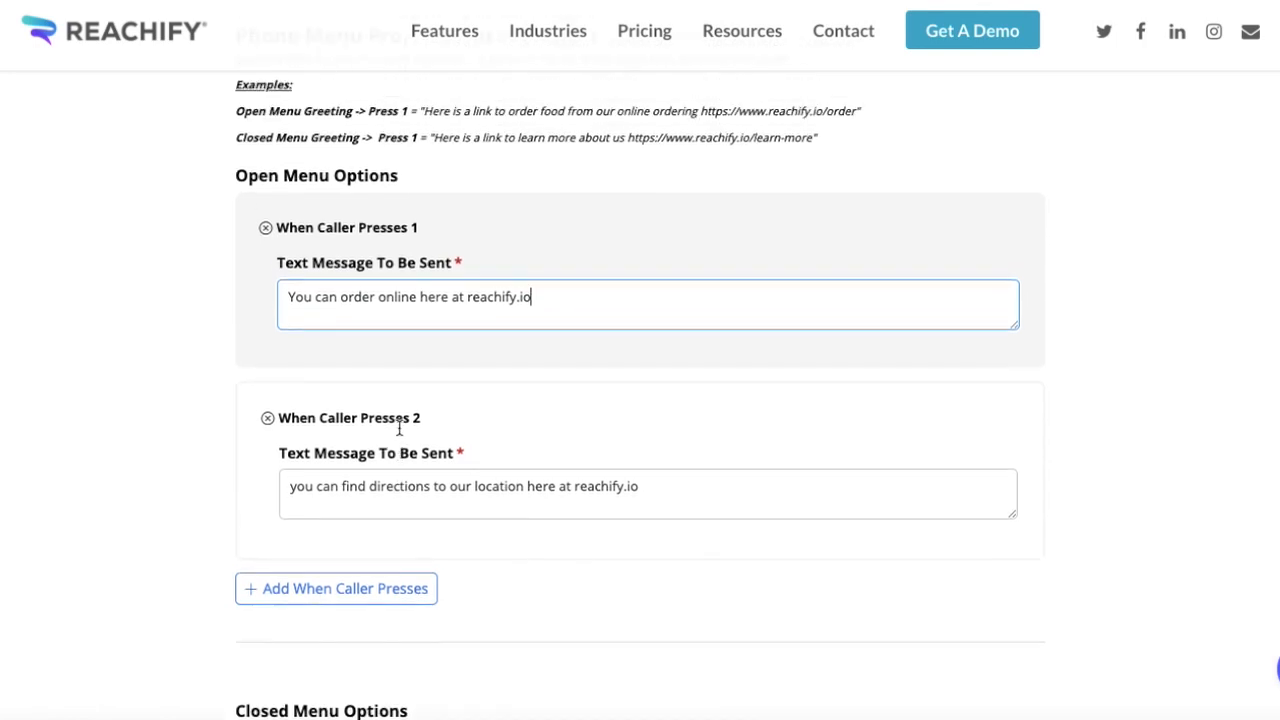
scroll(400, 428, down, 1)
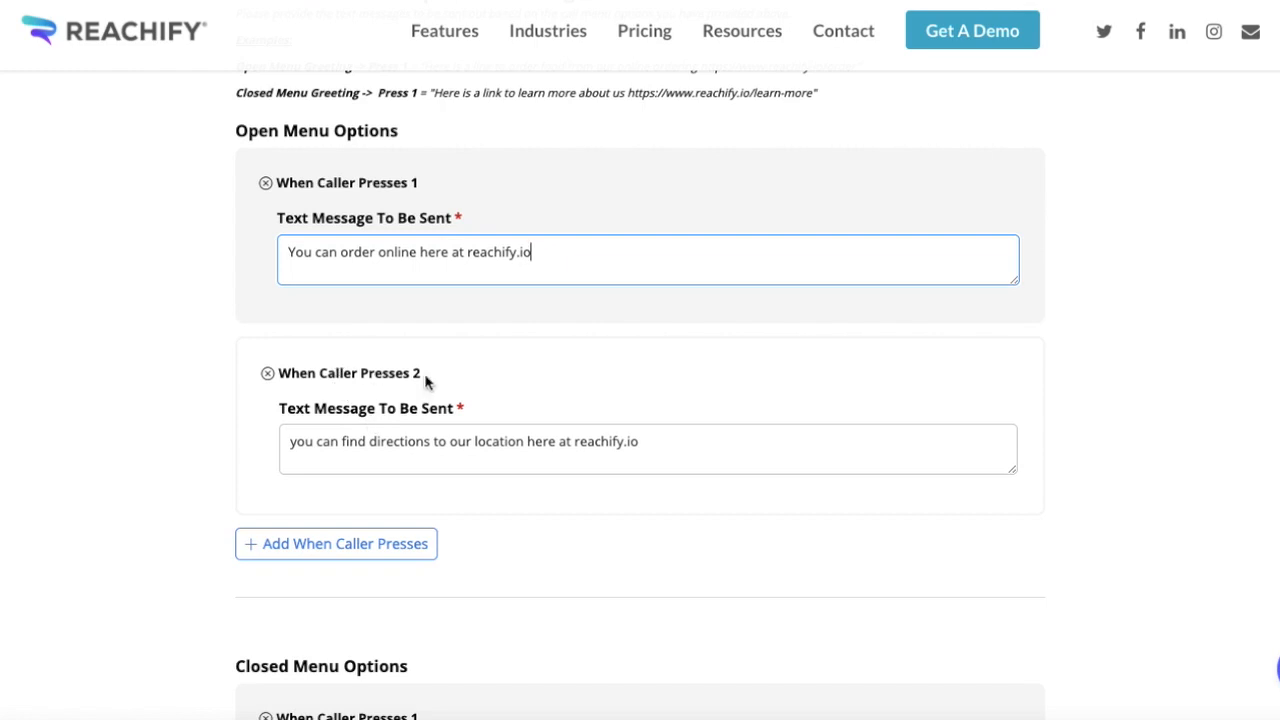
Add an extra caller option to the Closed Menu Options, remove it again and review the end of the form
scroll(426, 380, down, 5)
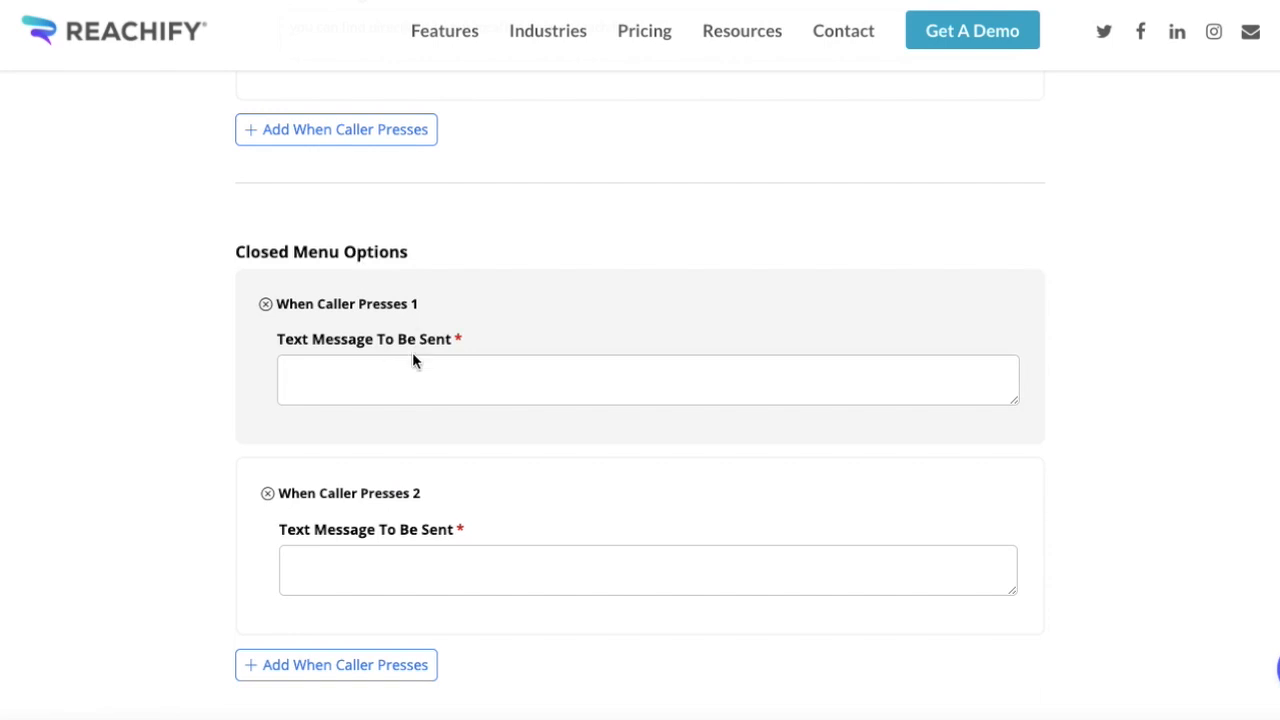
scroll(360, 594, down, 1)
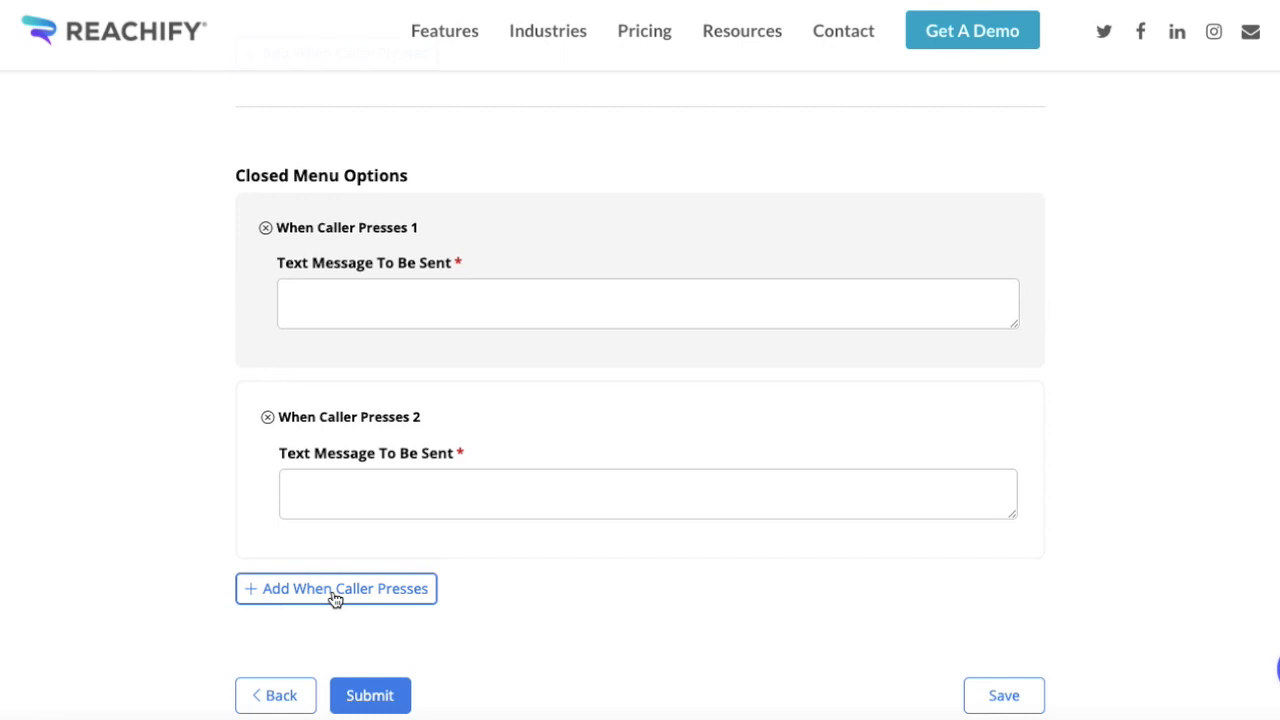
click(335, 590)
click(266, 609)
scroll(488, 503, down, 3)
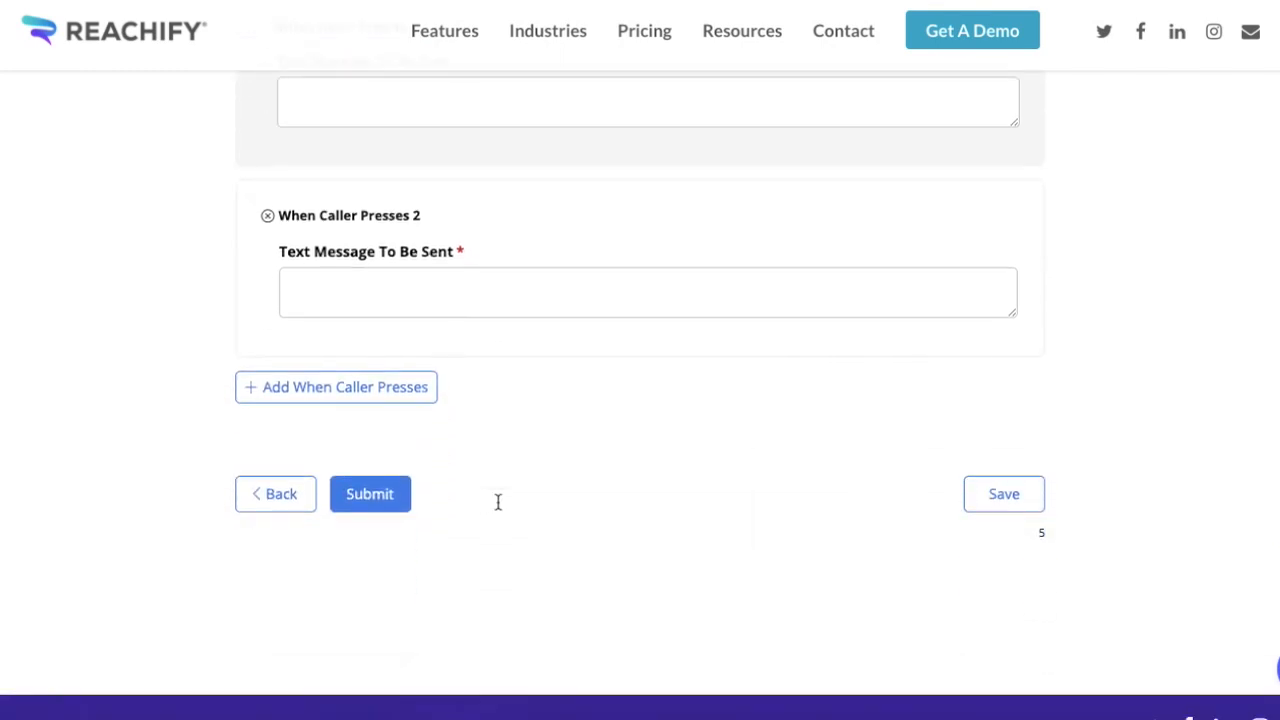